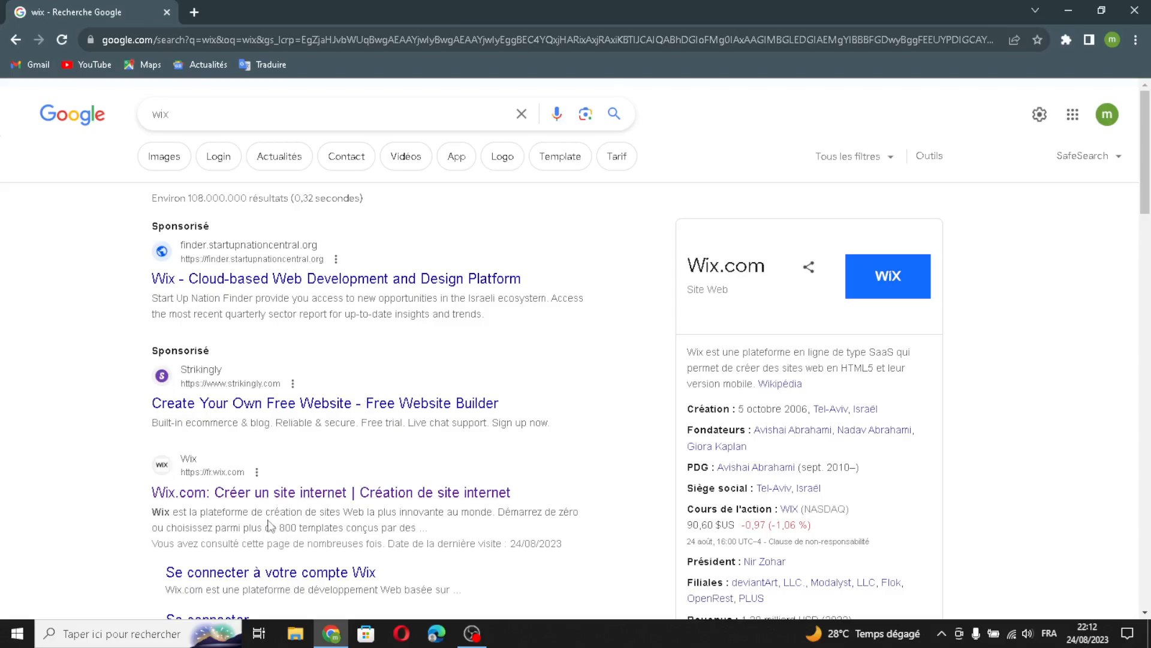
Open Wix, start a new site, search the website types for board games and choose Chess Board Manufacturer.
left_click(192, 492)
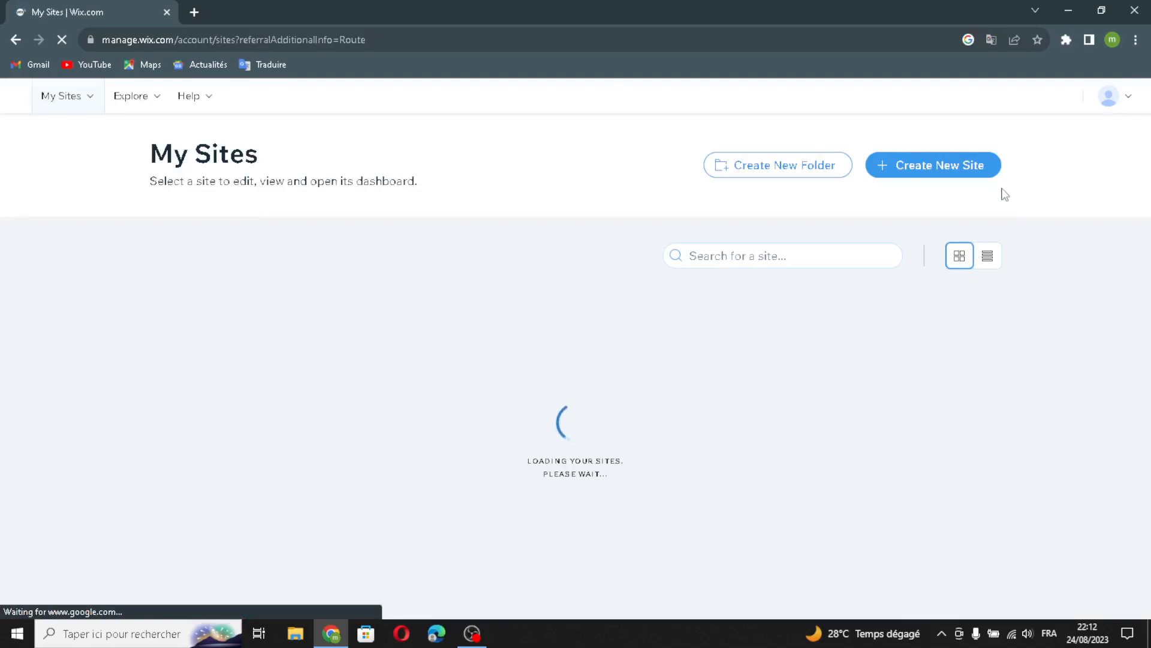
left_click(968, 162)
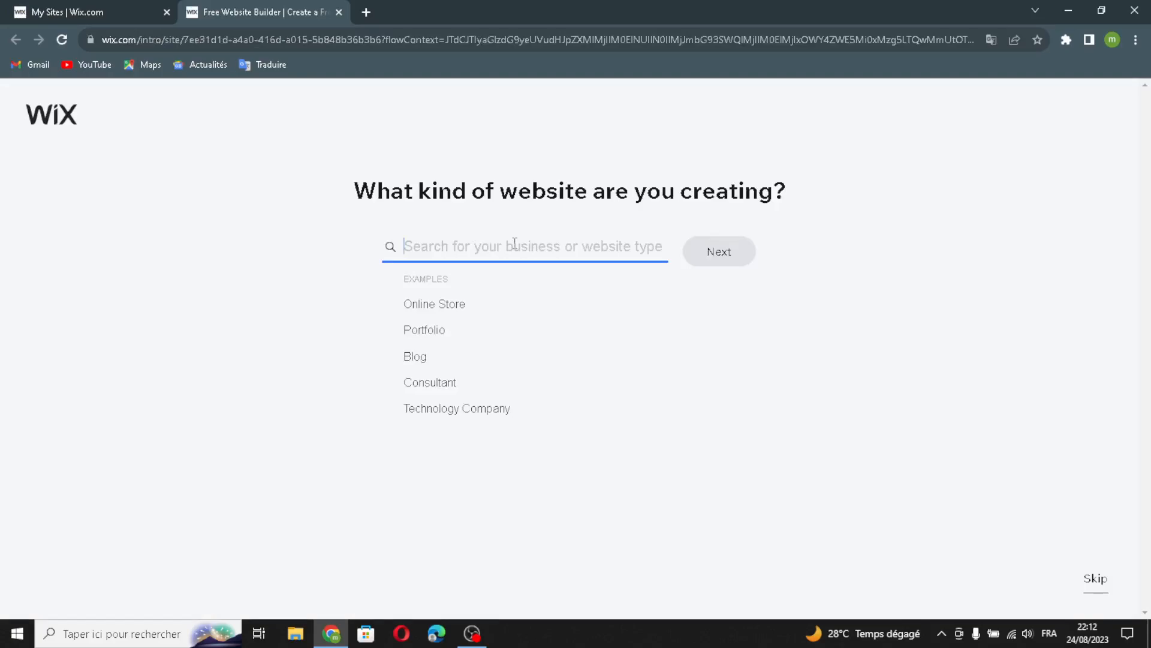
type("board ")
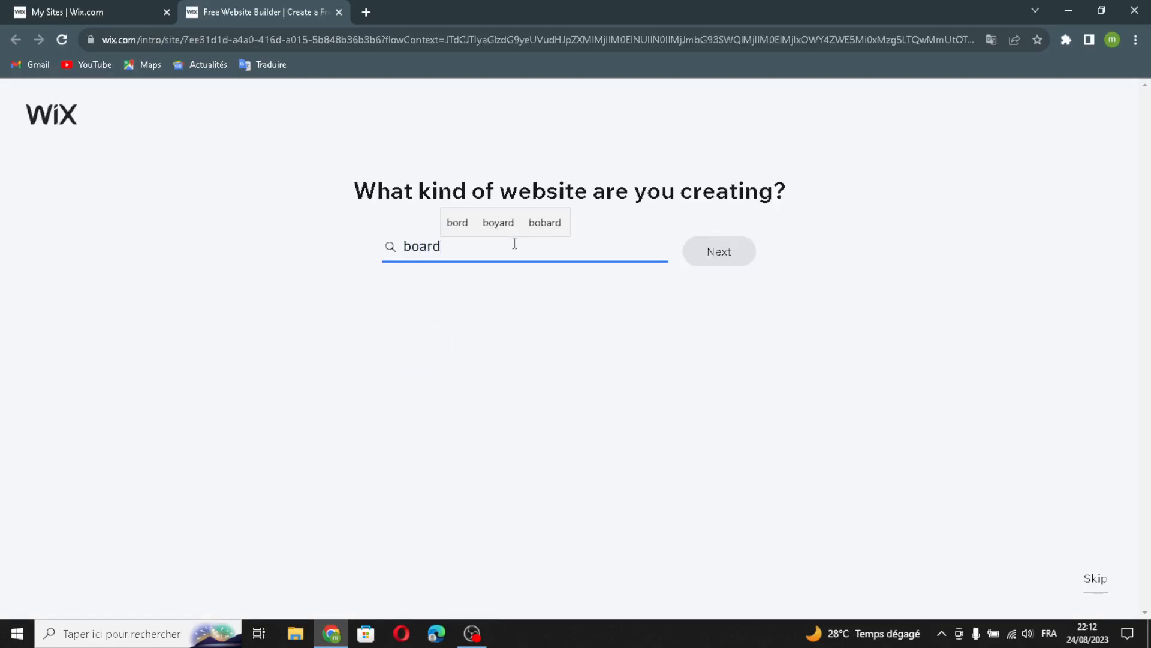
type("games")
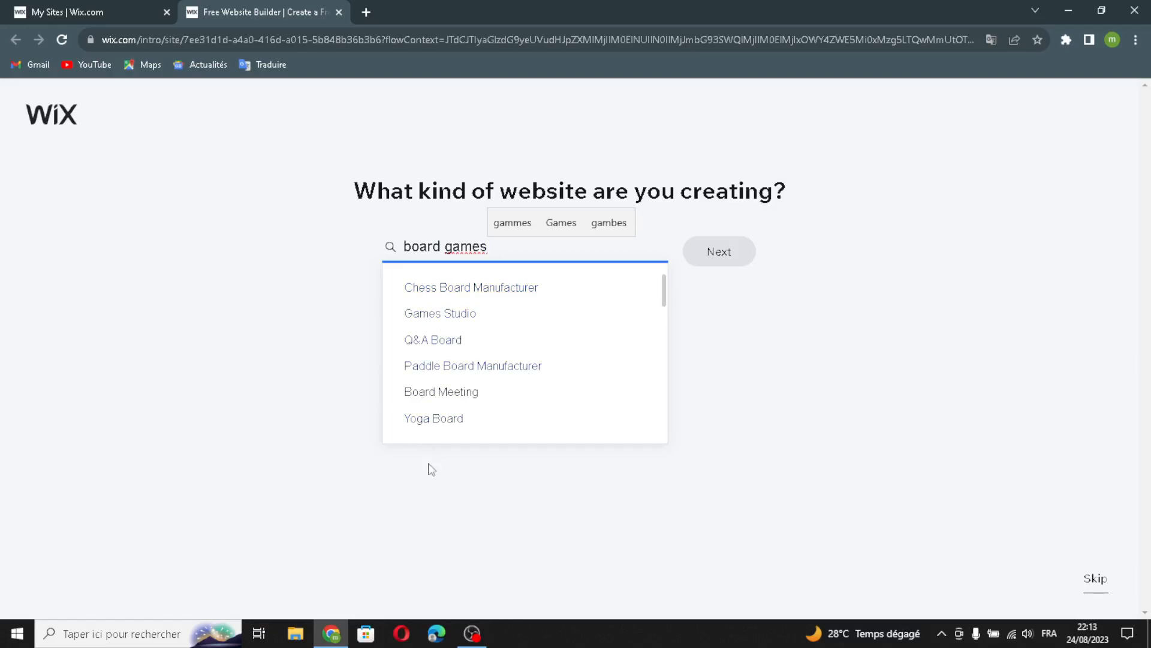
left_click(456, 287)
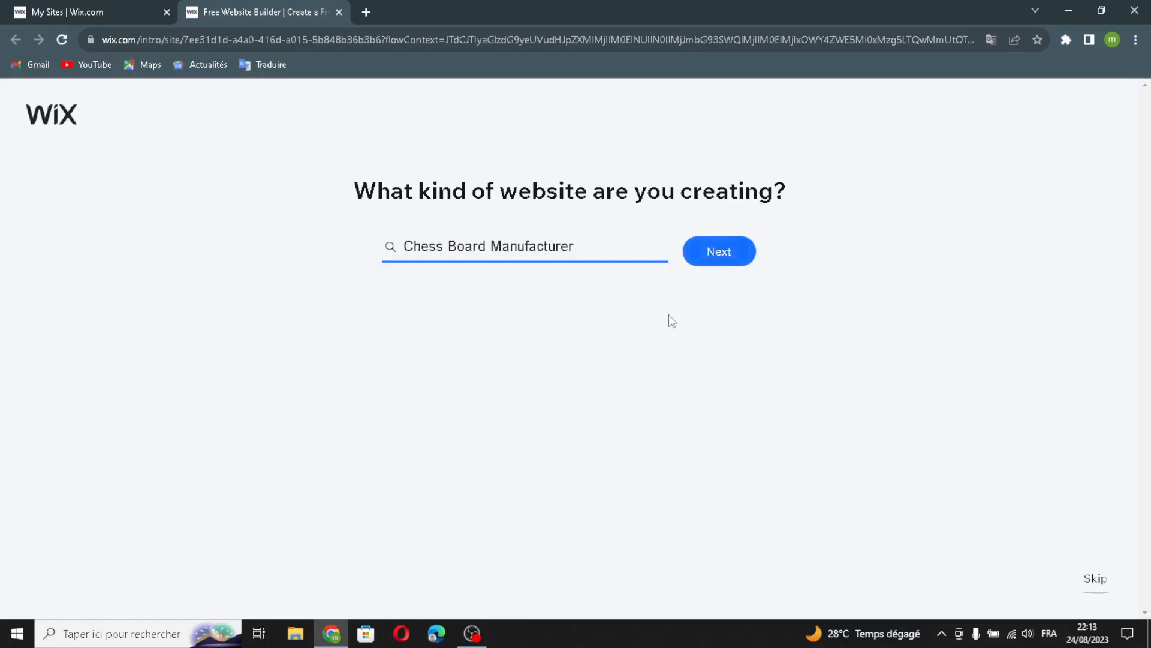
left_click(714, 252)
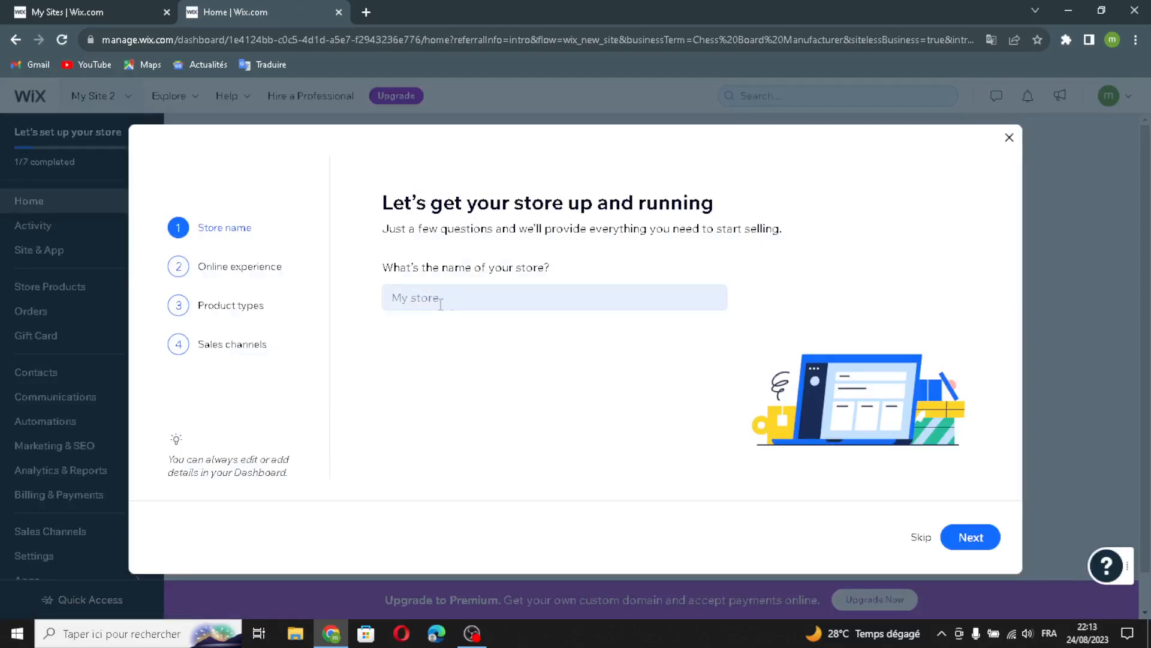
Name the store PlayBoard Co. and continue past the question about already having an online store.
left_click(468, 302)
type("Mastboard Co.")
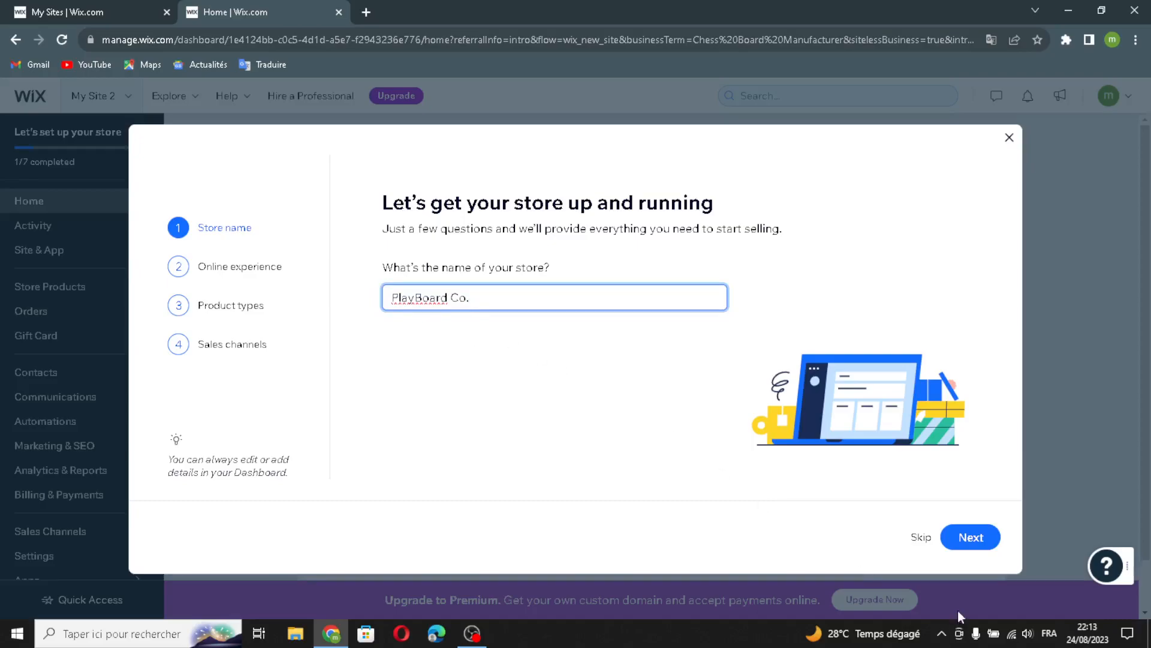
left_click(963, 545)
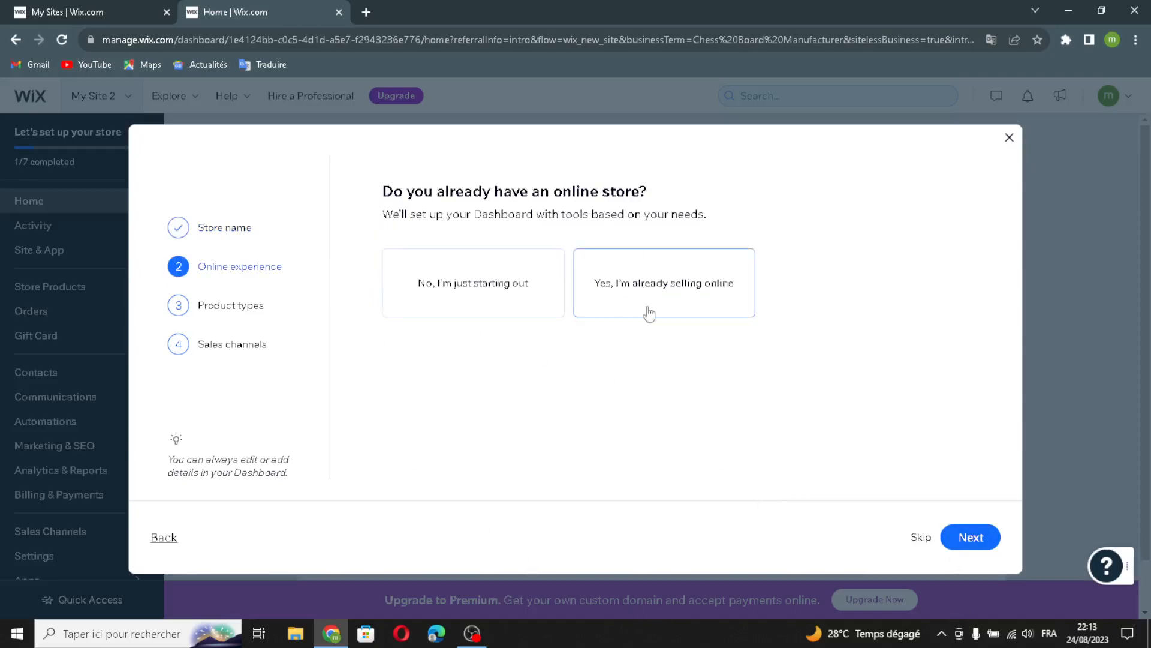
left_click(953, 543)
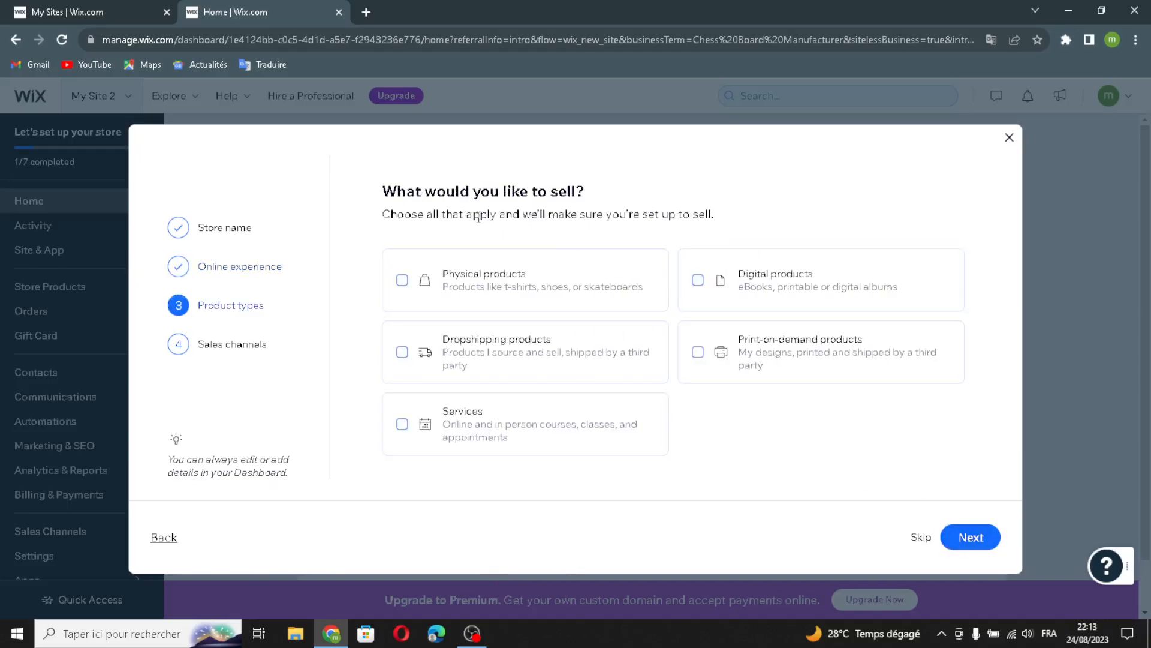
Choose physical, dropshipping, digital and print-on-demand products plus services as what the store sells.
left_click(490, 290)
left_click(482, 351)
left_click(722, 292)
left_click(746, 359)
left_click(501, 441)
left_click(988, 549)
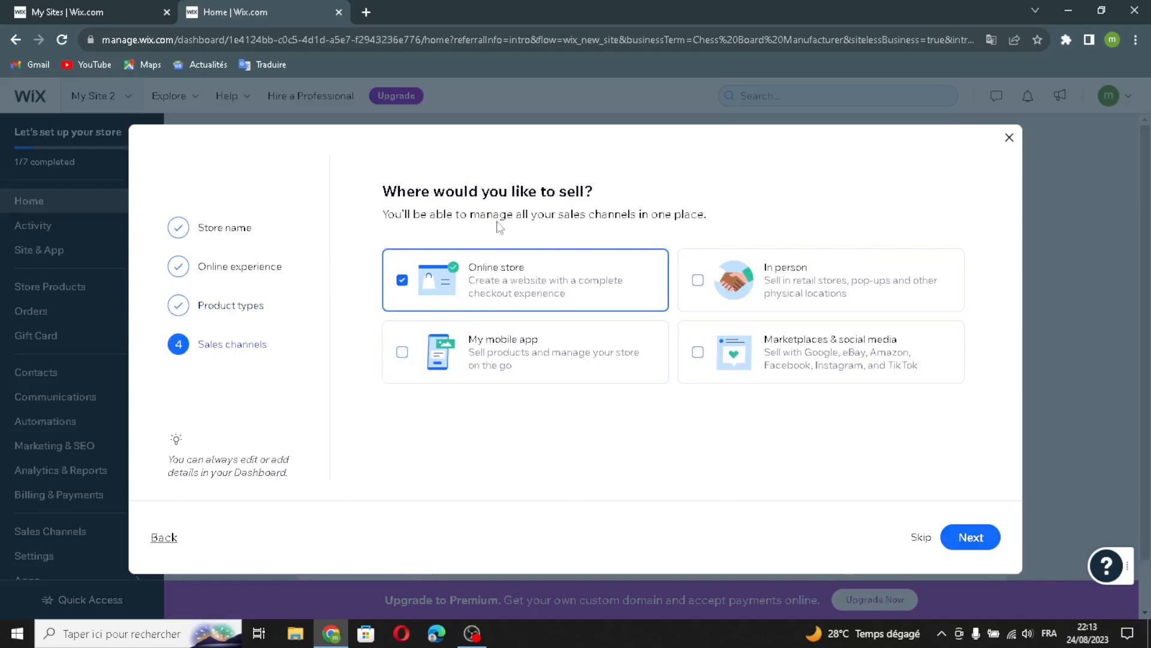
Add the mobile app, in-person, and marketplaces and social media sales channels, finishing the store setup to reach the dashboard.
left_click(439, 359)
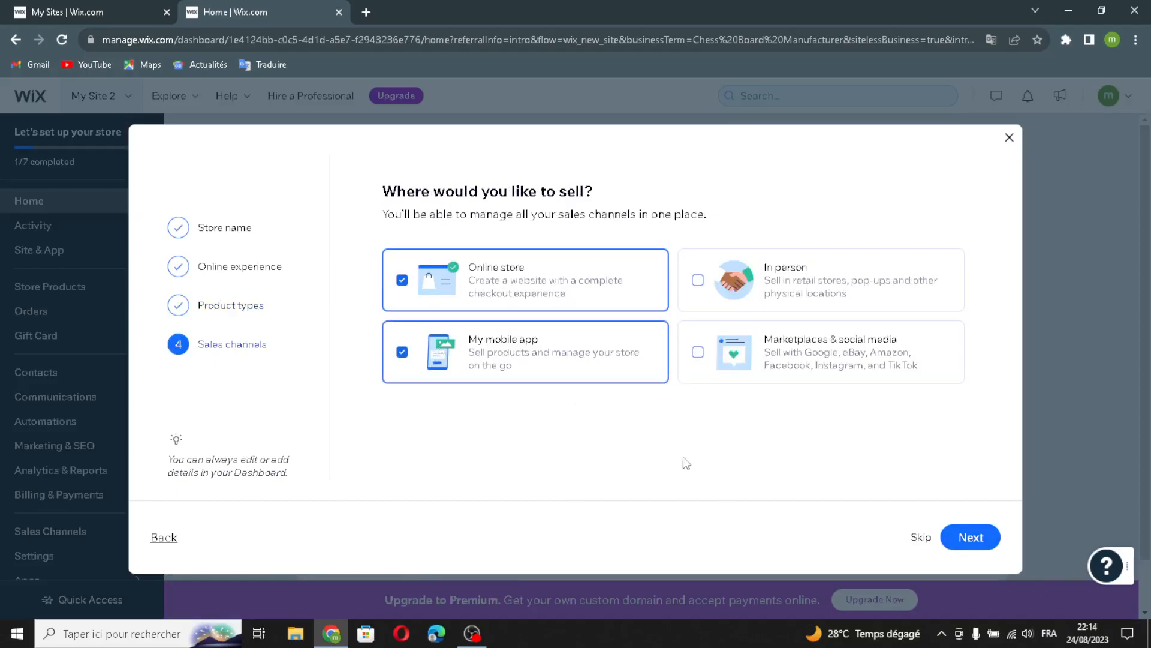
left_click(858, 287)
left_click(741, 354)
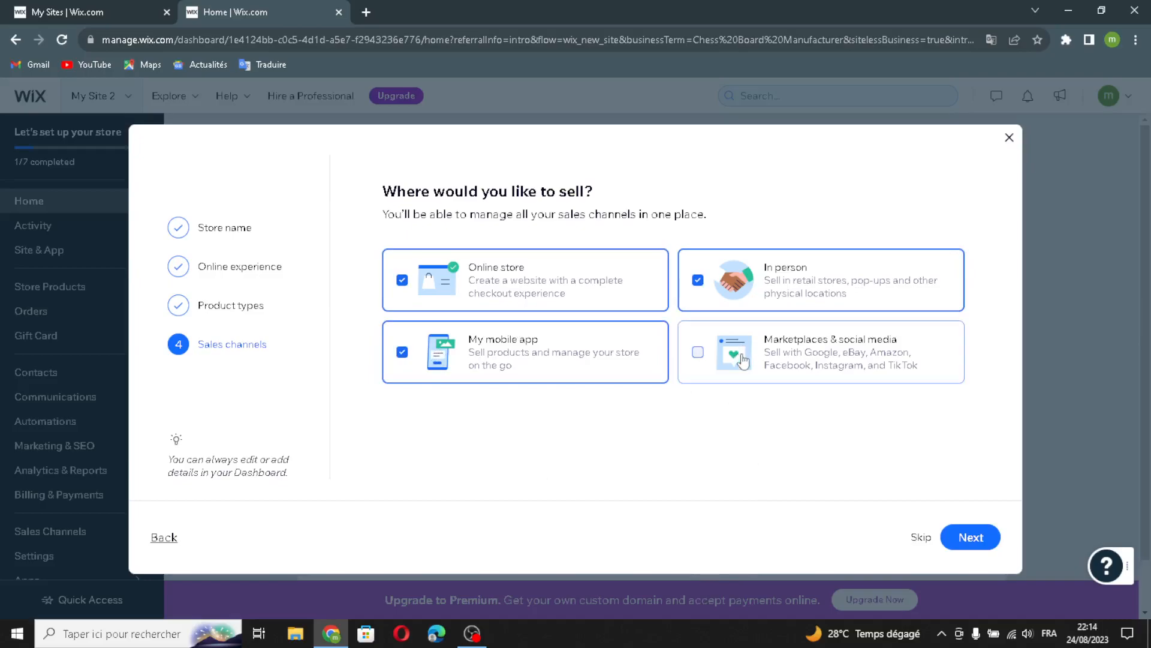
left_click(968, 539)
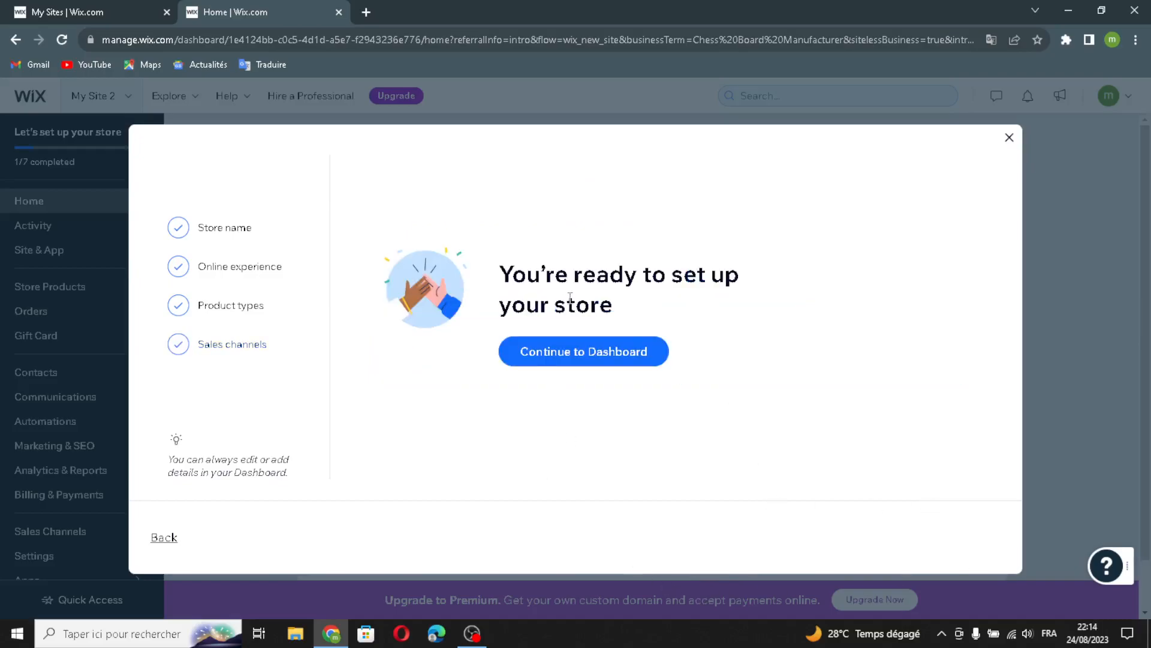
left_click(544, 361)
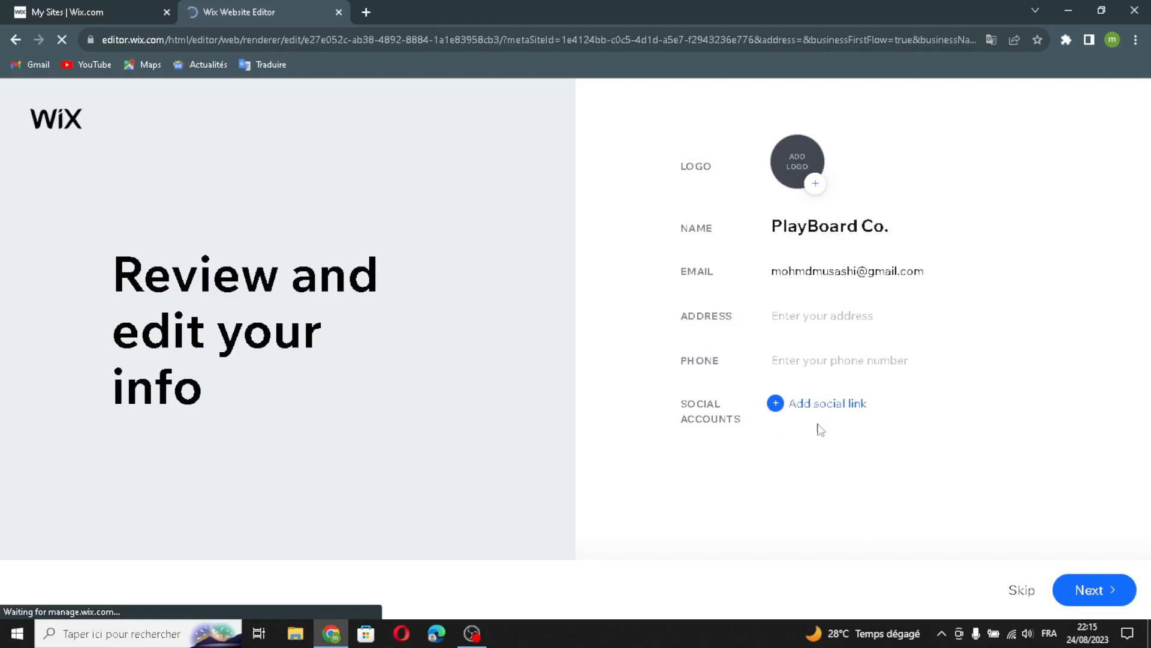
Accept the business info, apply the Grand theme and pick the homepage design with the "We Are PlayBoard Co." heading.
left_click(1089, 592)
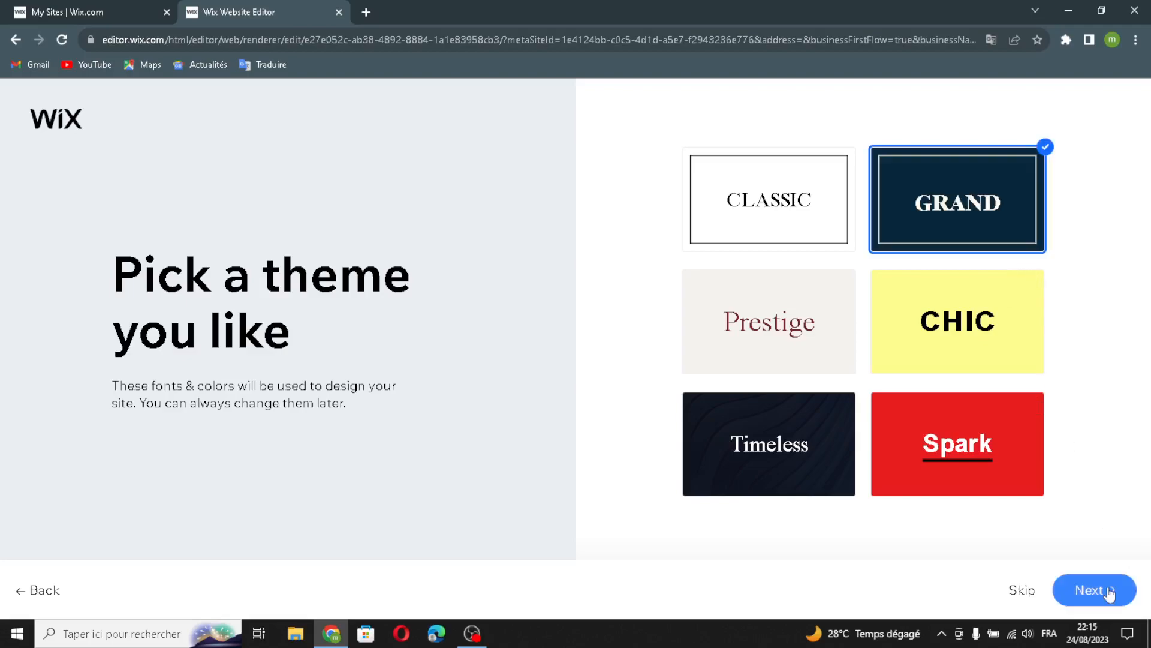
left_click(1108, 590)
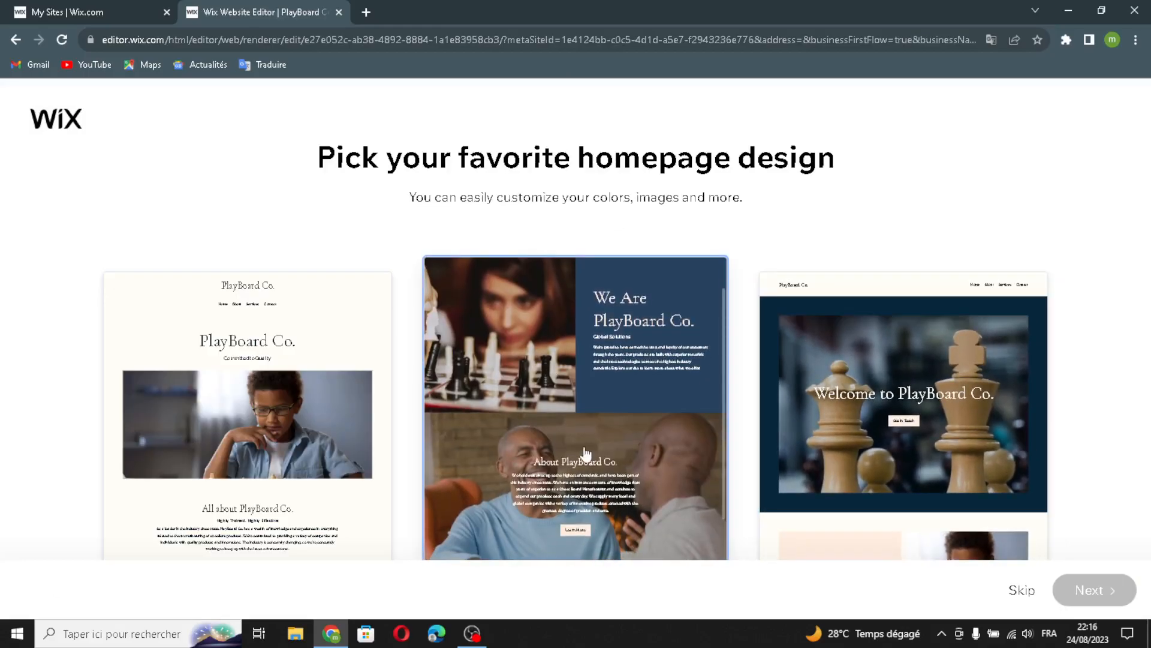
left_click(584, 454)
left_click(1092, 593)
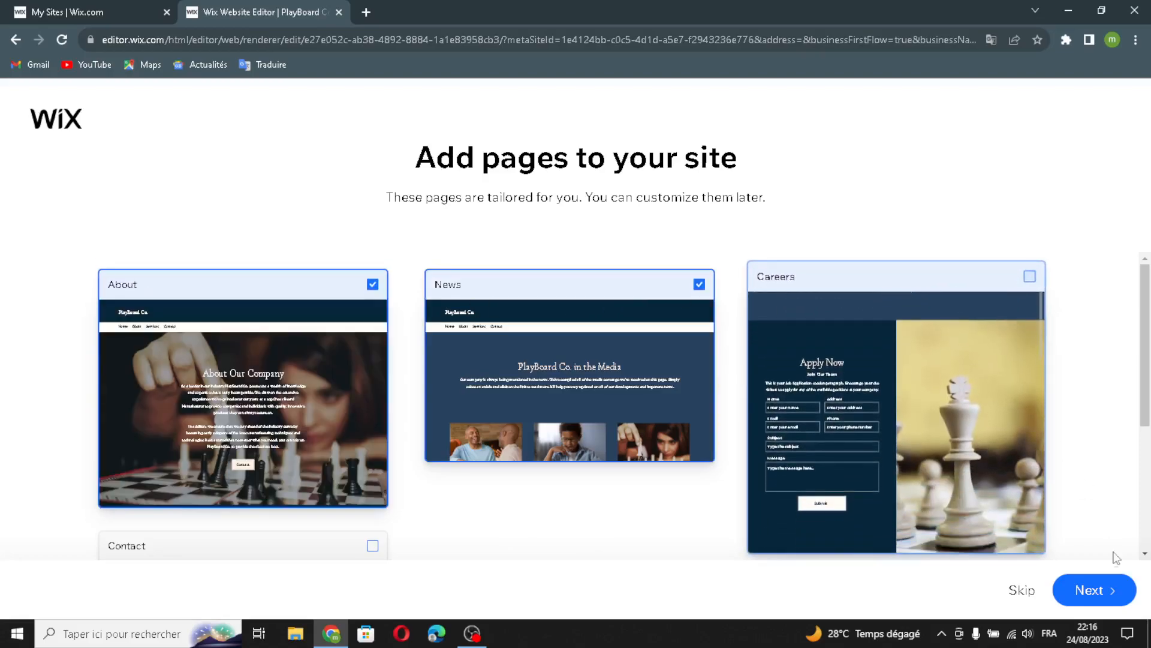
Add the selected About and News pages to the site and open it in the editor.
left_click(1100, 594)
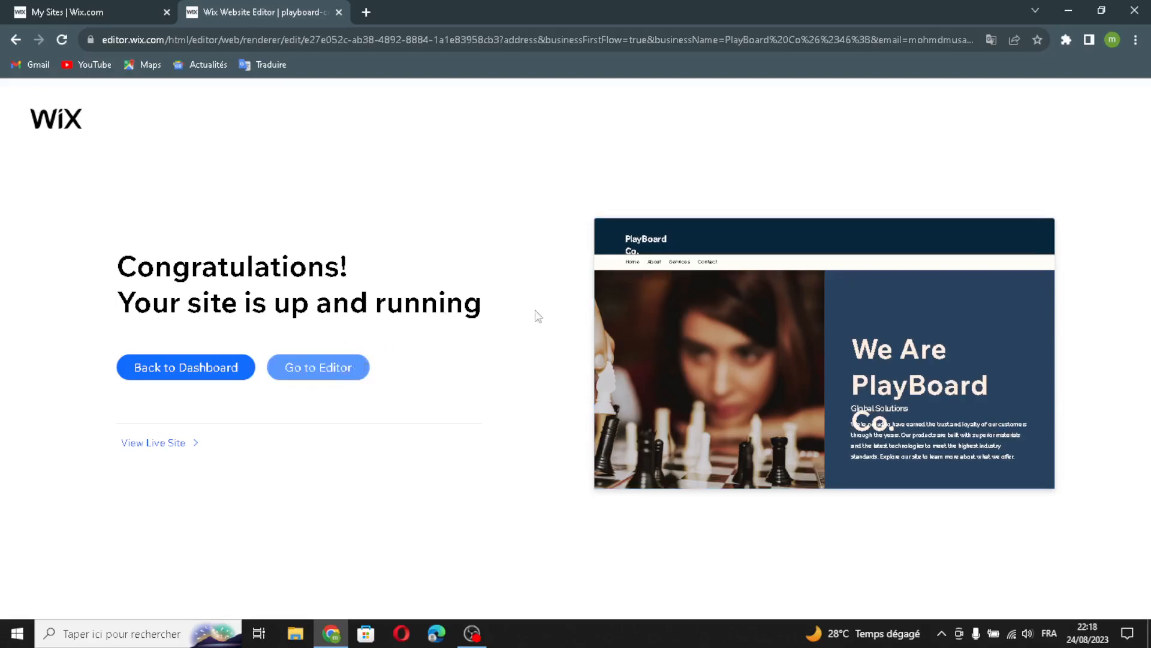
left_click(289, 364)
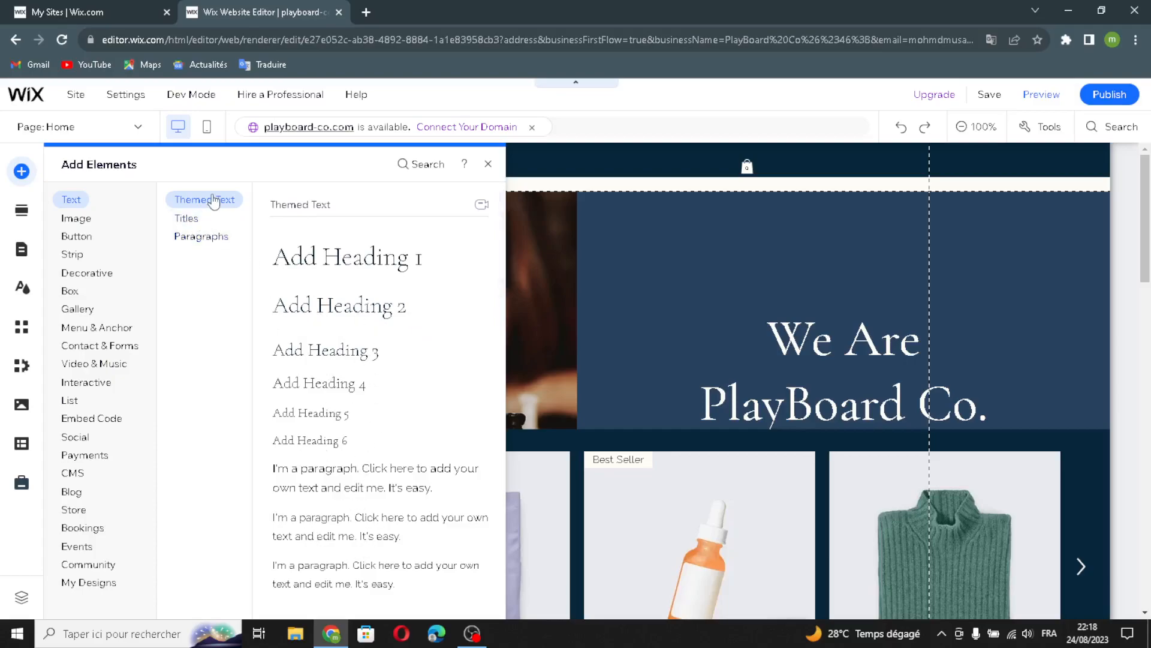
Browse the title and paragraph text styles and the image options available to add to the page.
left_click(190, 219)
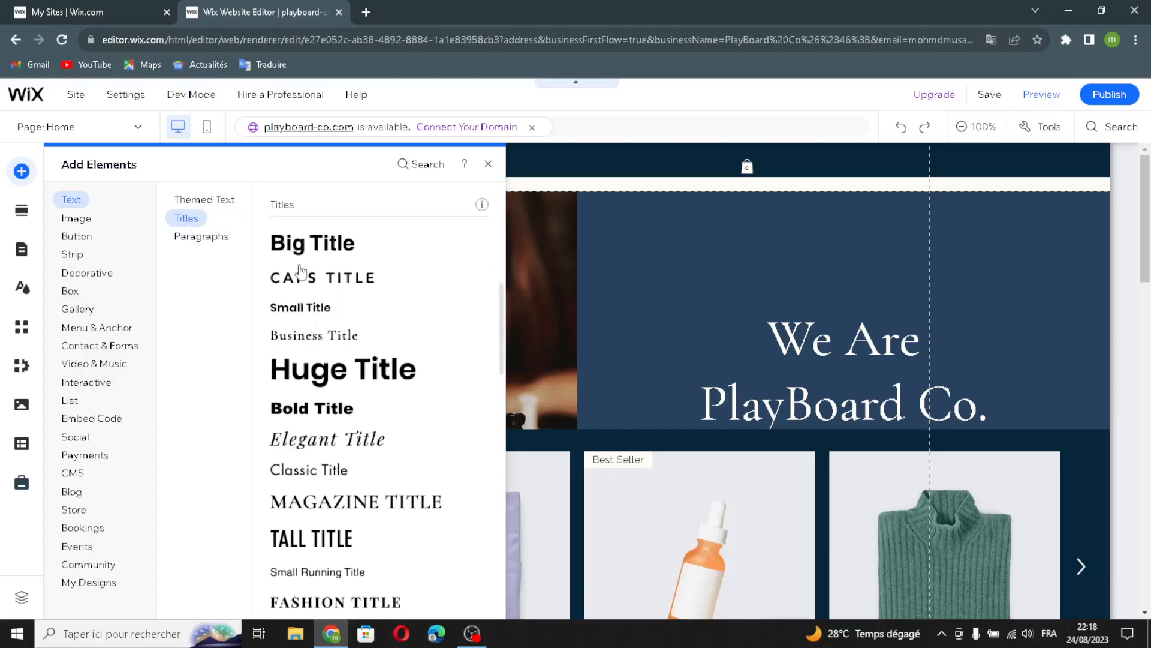
left_click(223, 242)
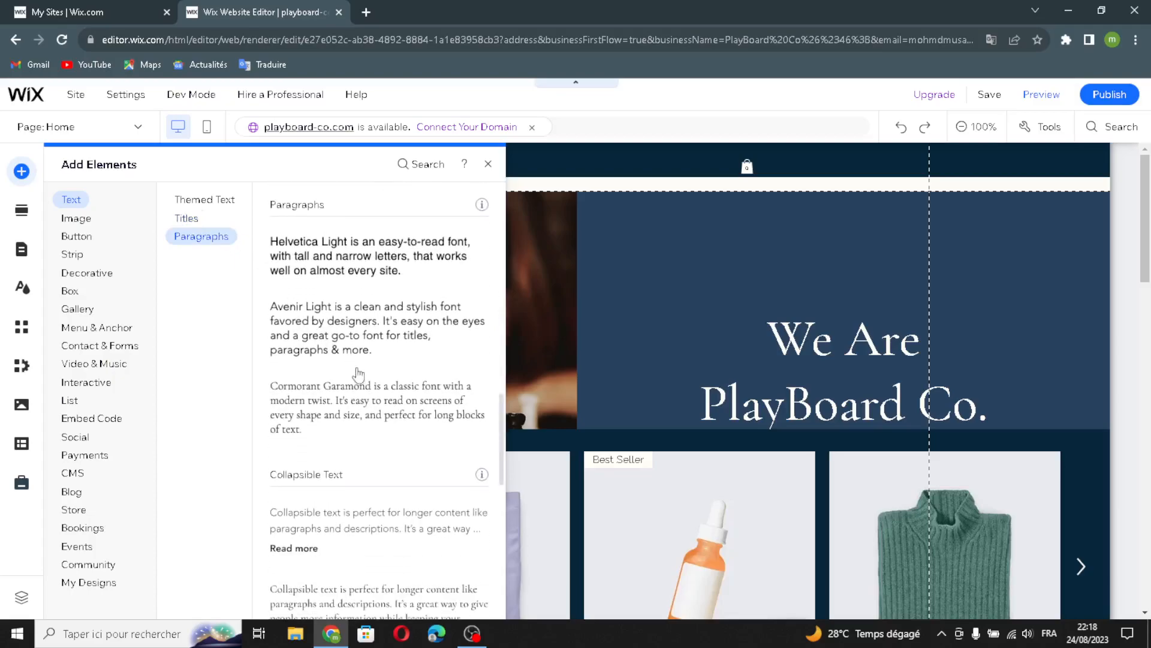
left_click(83, 221)
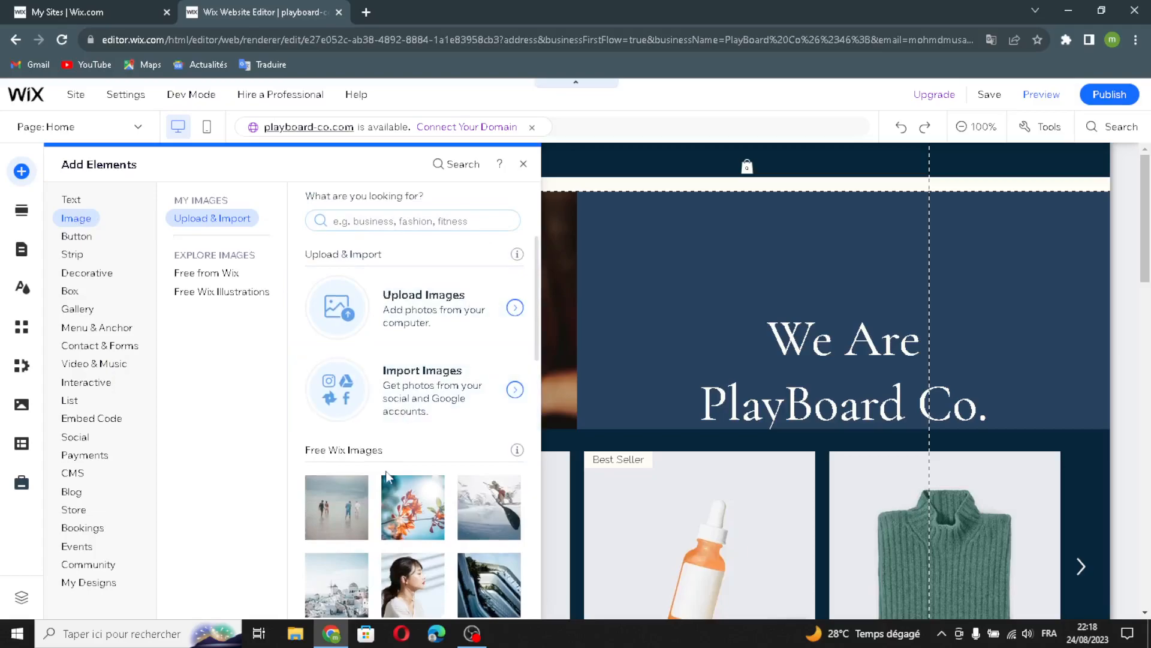
scroll(388, 476, "down", 3)
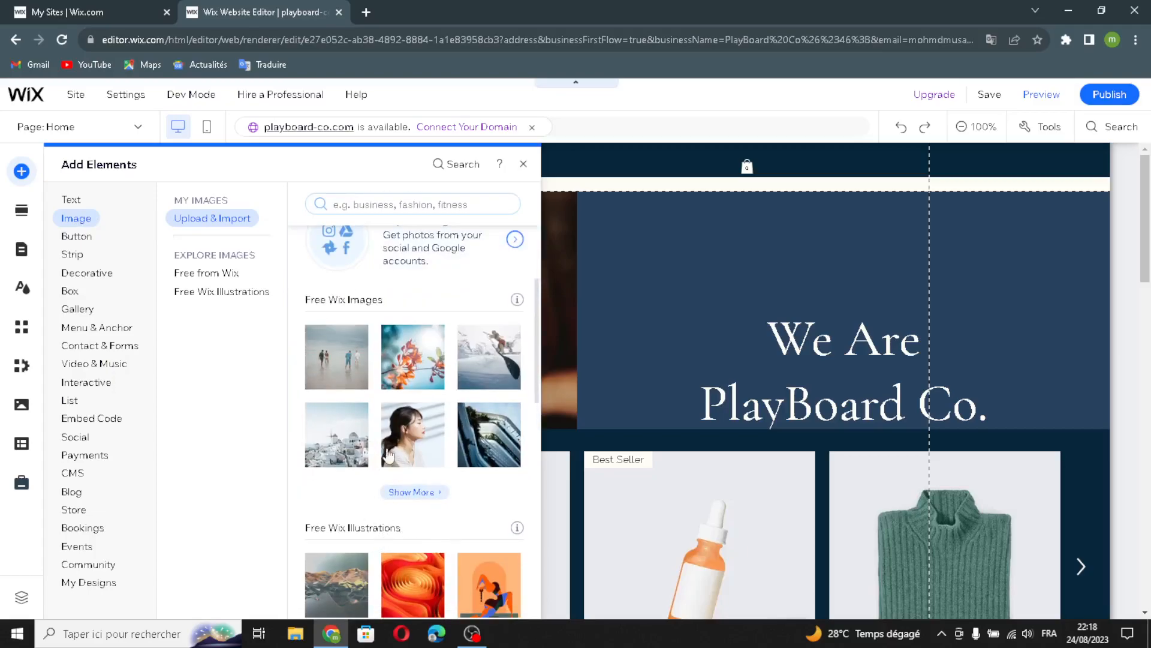
Browse the available button elements, from themed, text, icon, image and document buttons to iTunes, Pay and PayPal buttons.
left_click(83, 237)
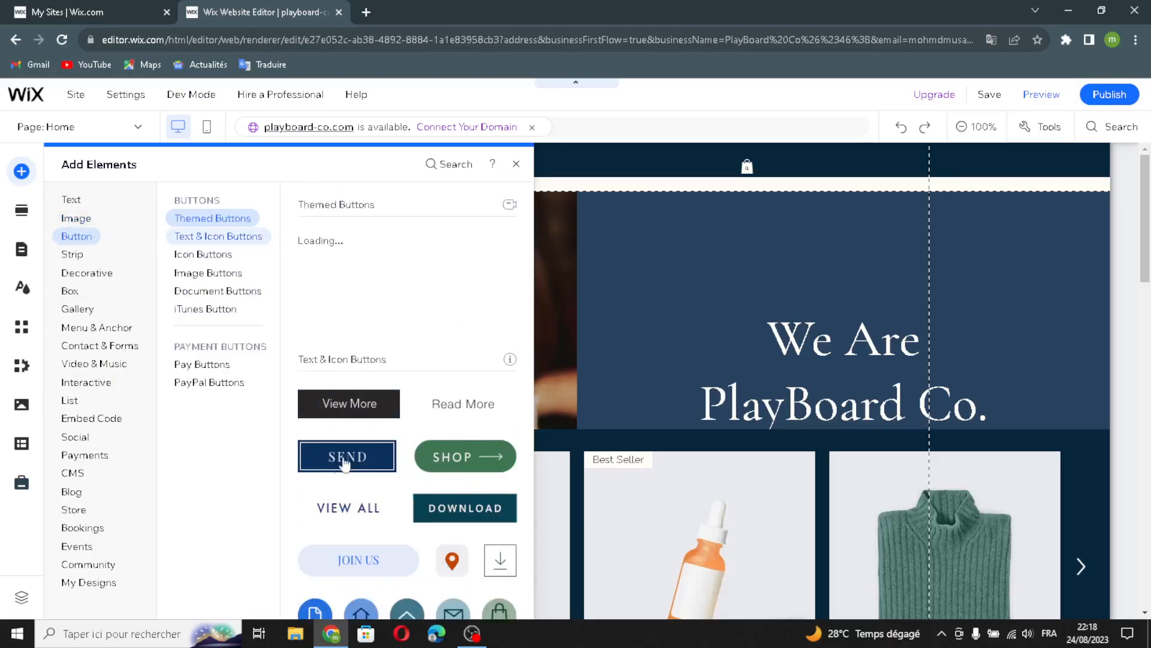
left_click(245, 222)
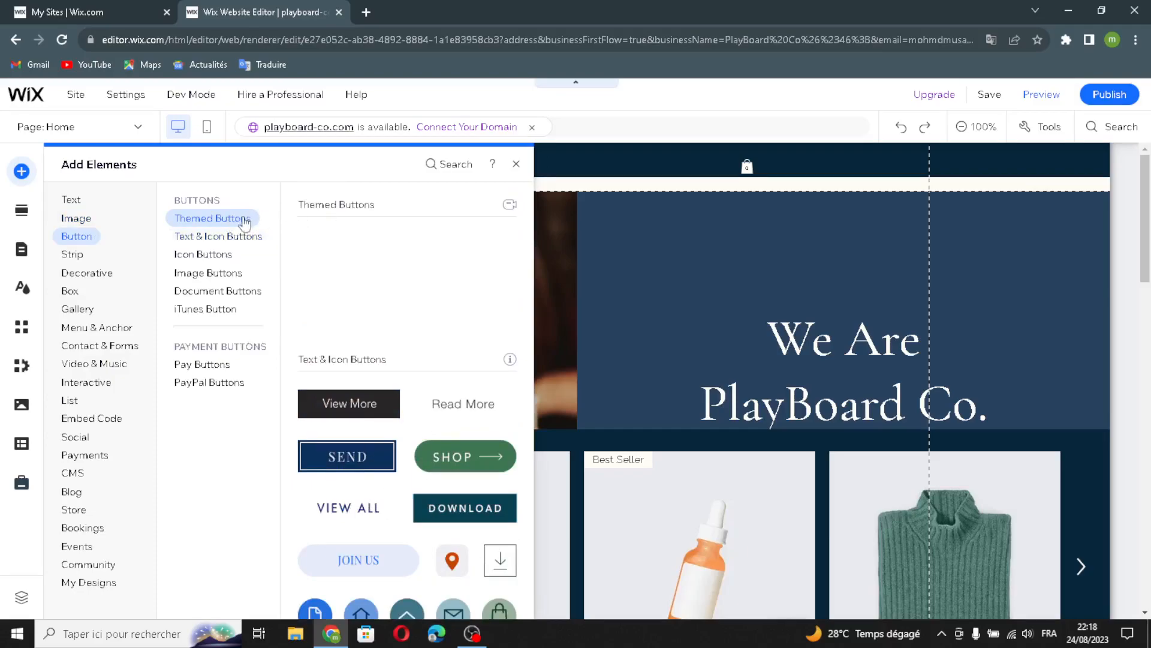
left_click(240, 241)
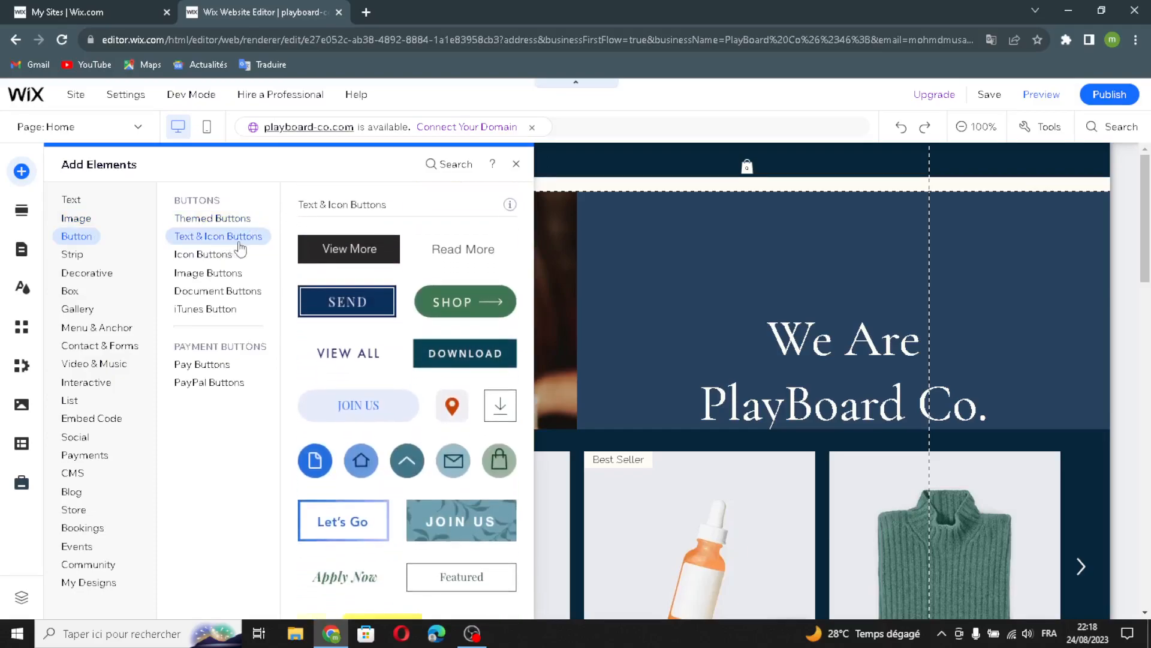
left_click(227, 254)
left_click(223, 275)
left_click(174, 294)
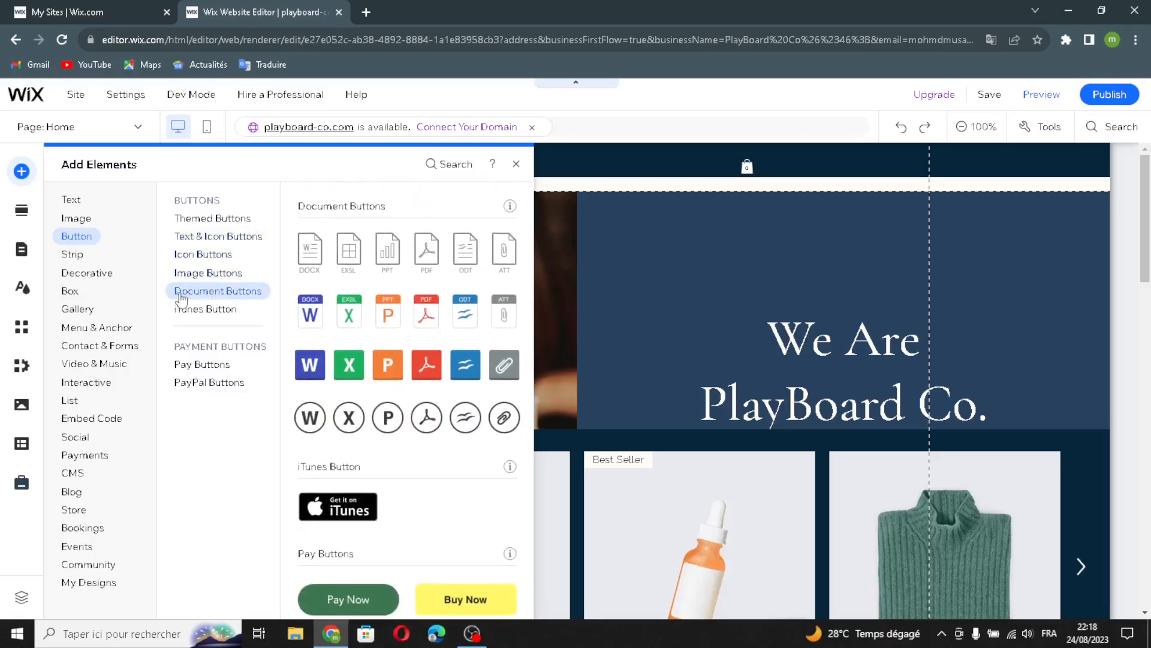
left_click(201, 308)
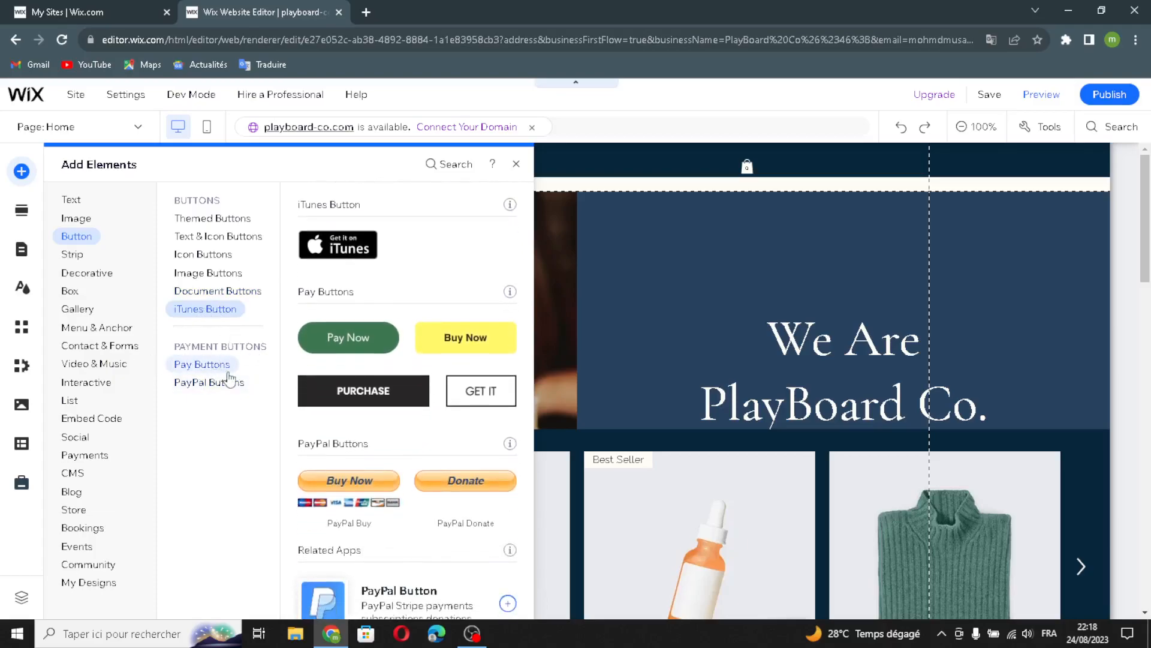
left_click(198, 365)
left_click(219, 387)
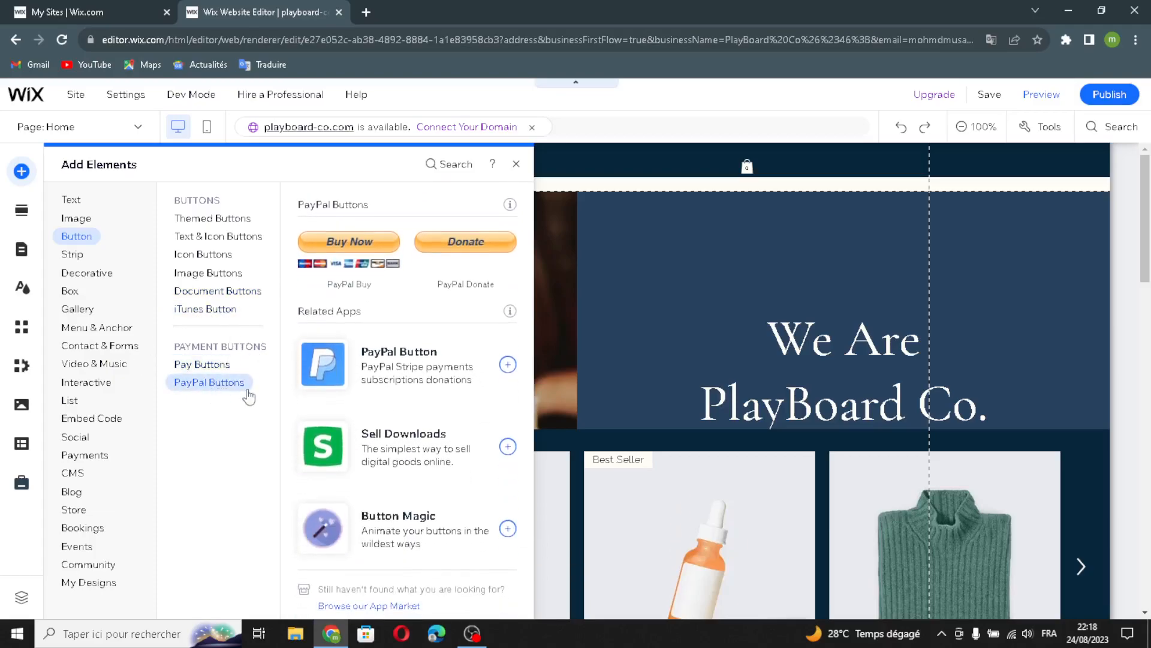
Browse the strip designs, including the Featured, Services, Contact, Welcome, Testimonials and Team categories.
left_click(77, 255)
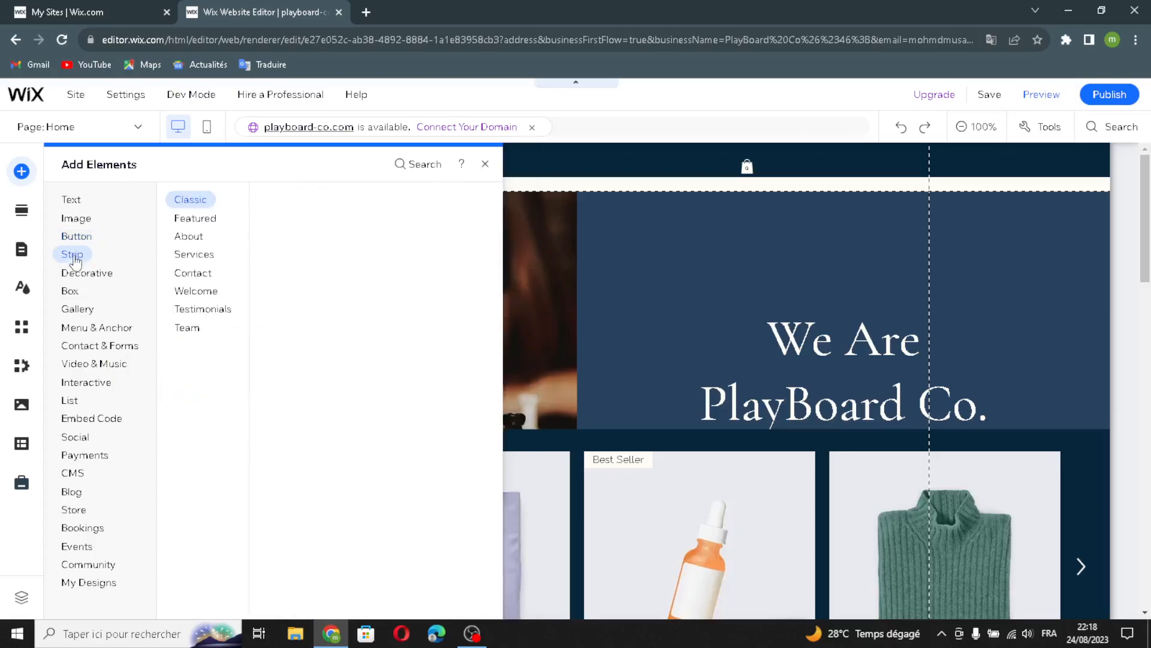
left_click(205, 217)
left_click(184, 257)
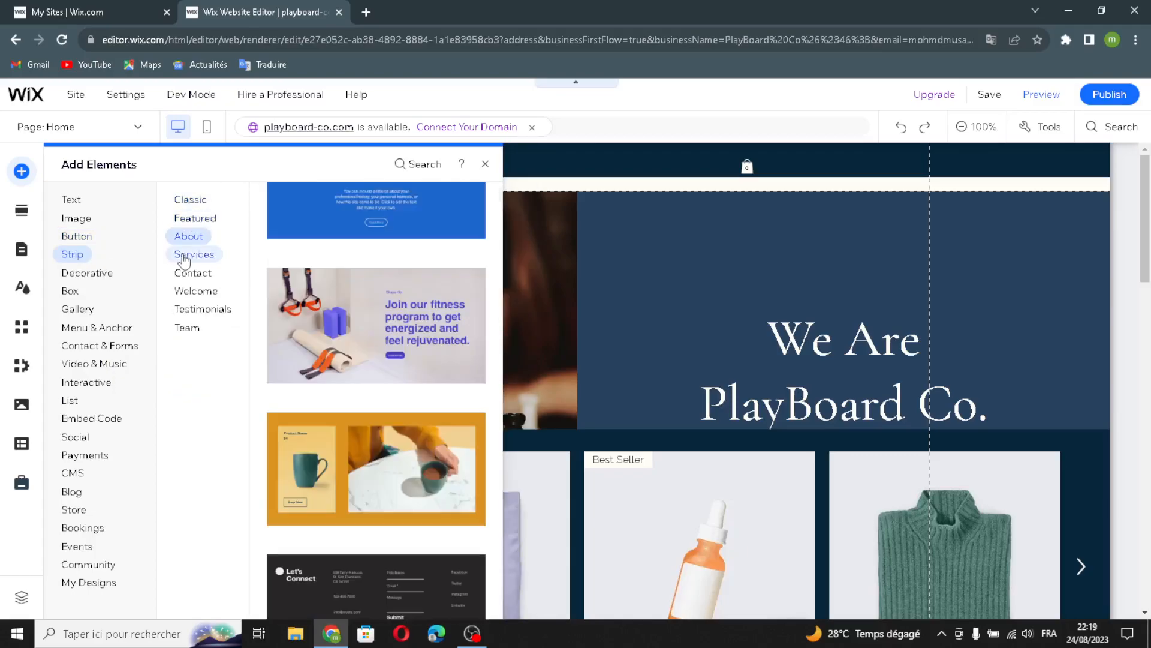
left_click(183, 273)
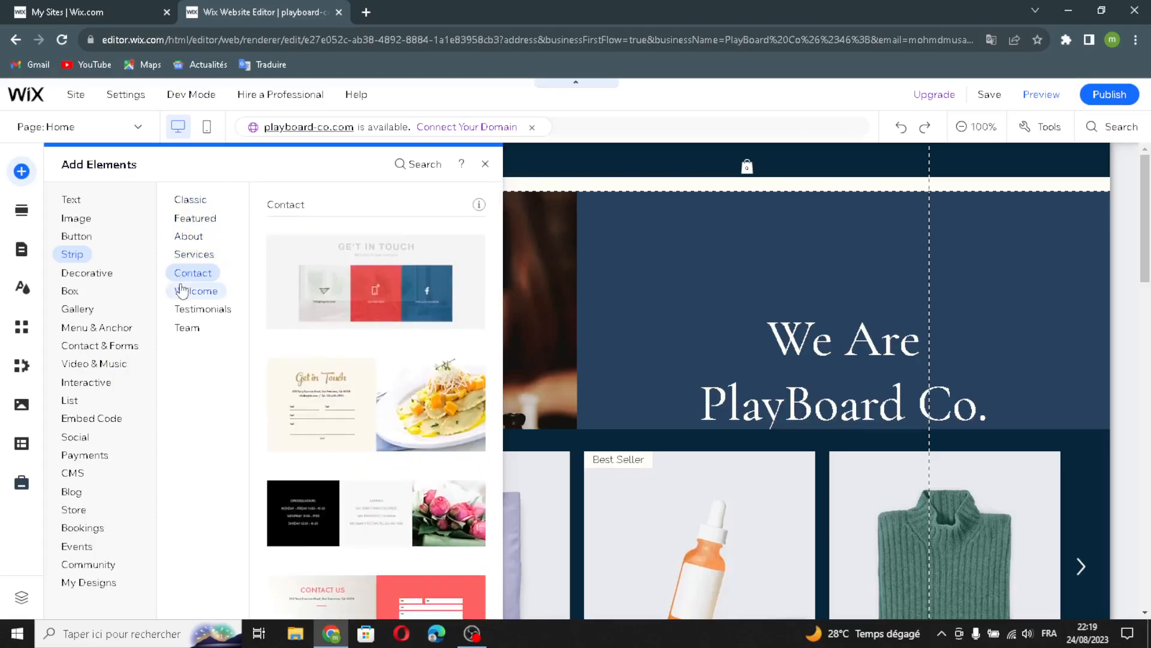
left_click(181, 291)
left_click(193, 309)
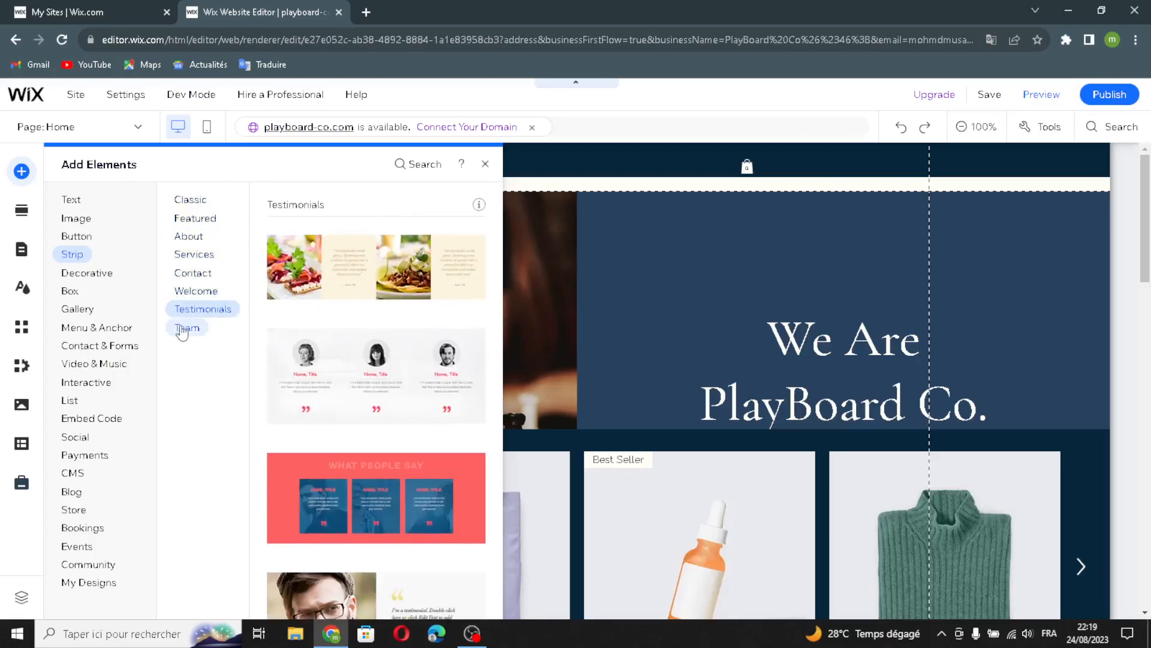
left_click(188, 327)
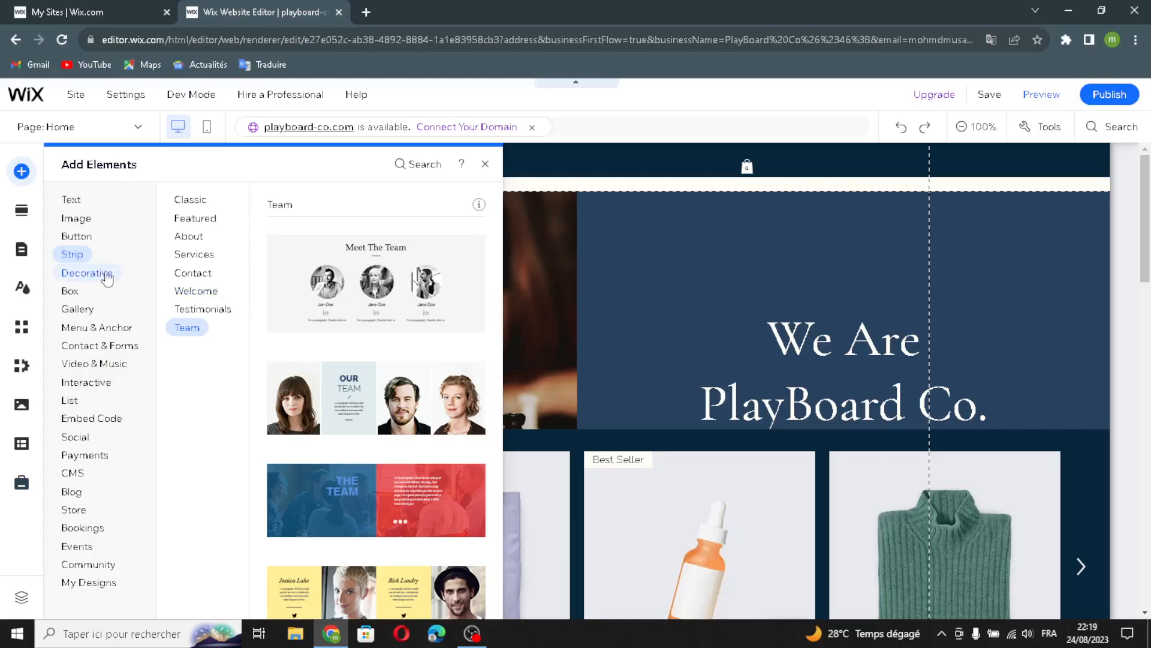
Browse the decorative shapes, covering themed lines, basic shapes, arrows, horizontal lines and vertical lines.
left_click(106, 277)
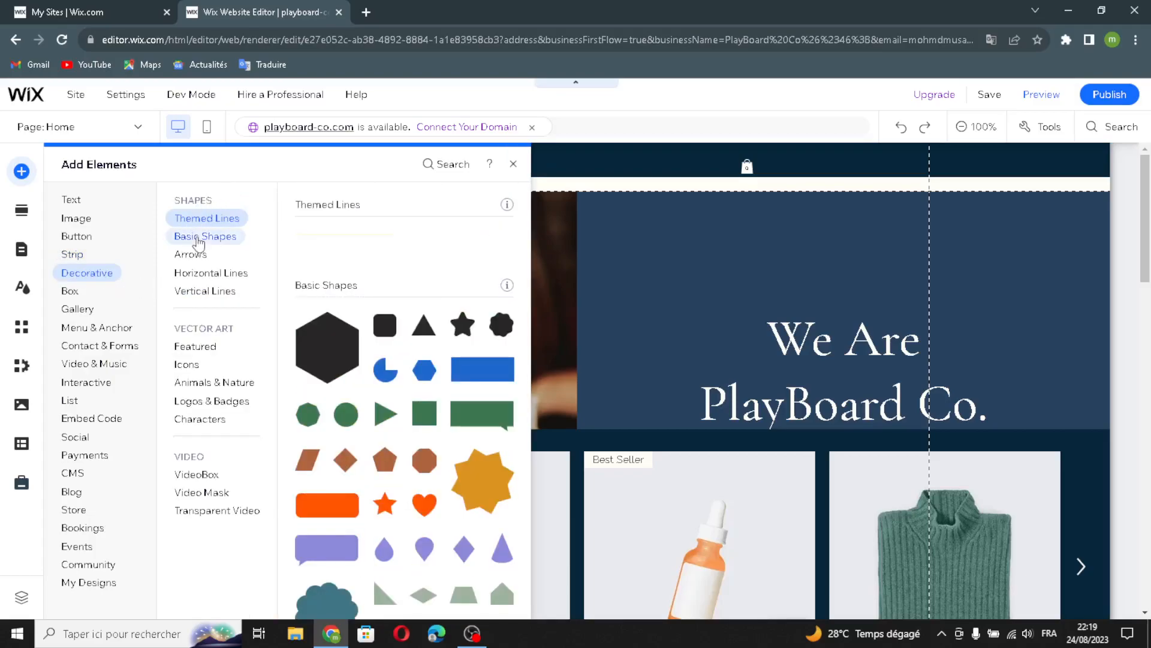
left_click(209, 237)
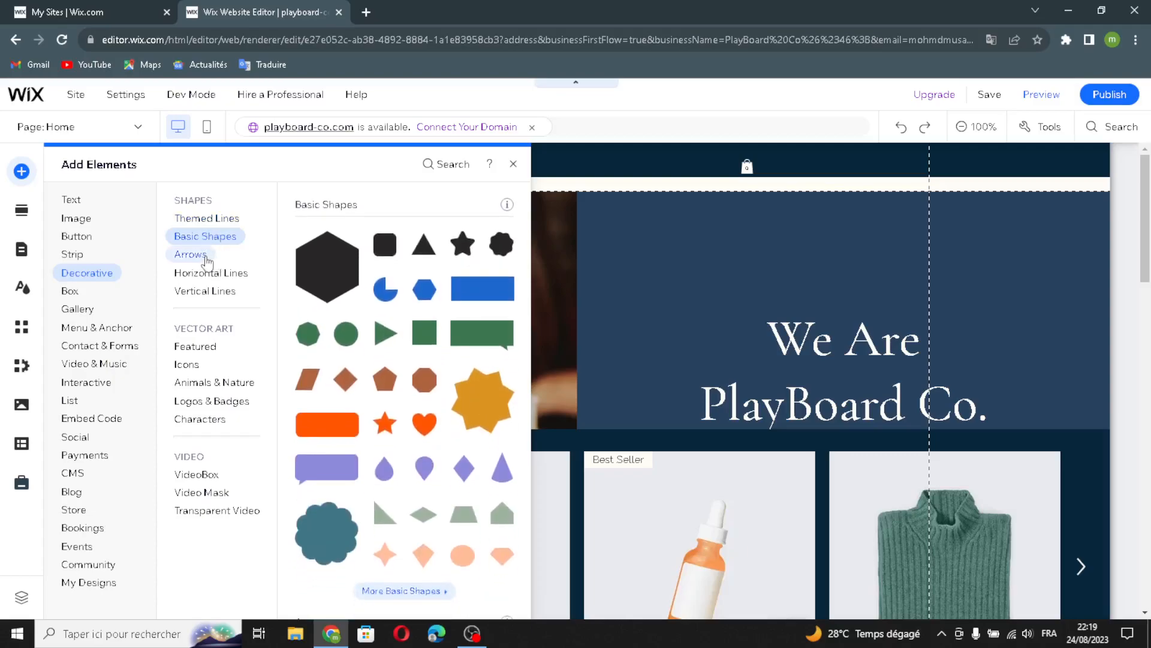
left_click(187, 256)
left_click(191, 277)
left_click(192, 293)
Browse the decorative vector art, from Featured and Icons to Animals & Nature, Logos & Badges and Characters.
left_click(196, 346)
left_click(187, 366)
left_click(187, 384)
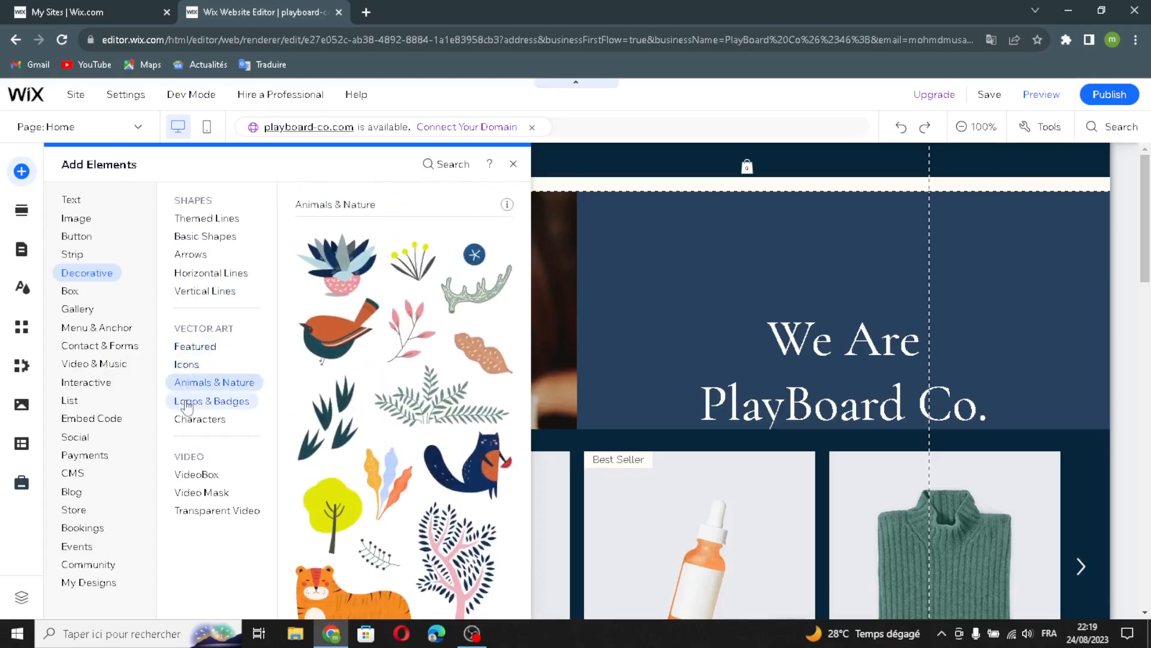
left_click(188, 402)
left_click(184, 421)
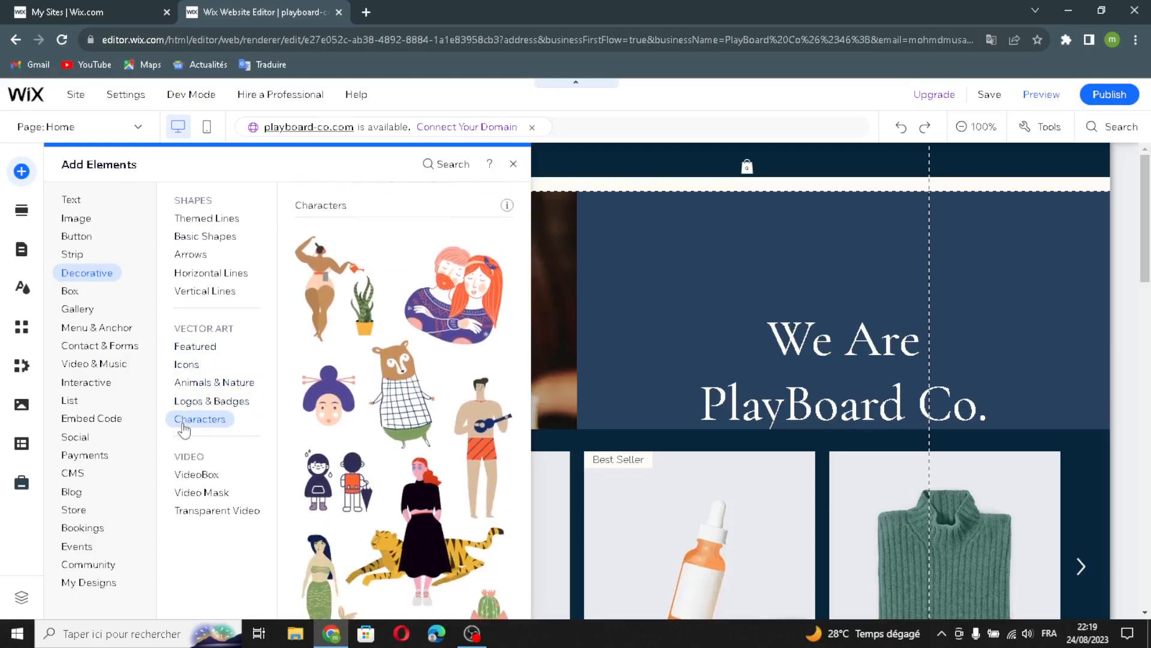
Browse the decorative video elements, covering VideoBox, Video Mask and Transparent Video.
left_click(191, 492)
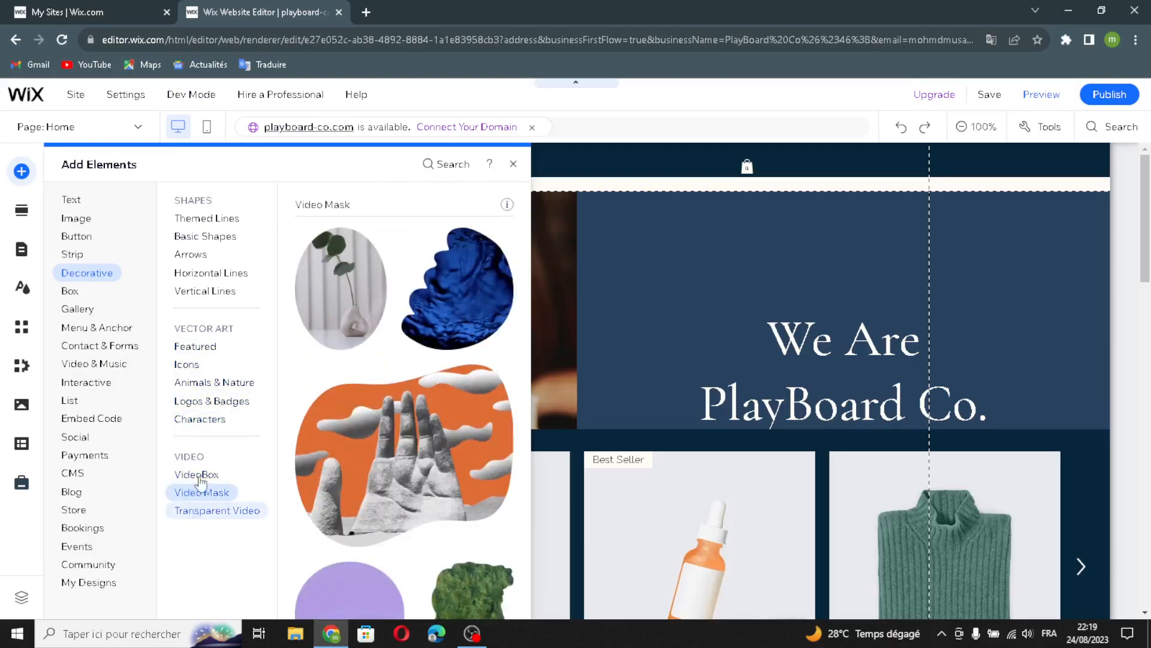
left_click(198, 474)
left_click(193, 492)
left_click(191, 515)
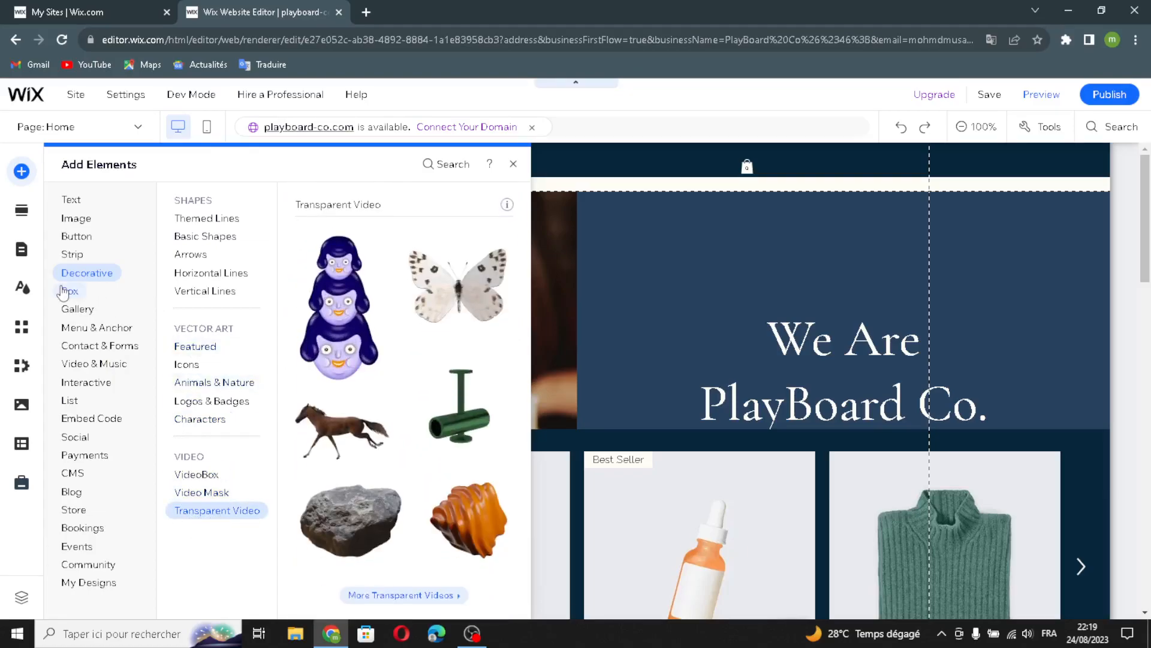
Browse the box elements, covering themed boxes, container boxes, hover boxes and tabs.
left_click(65, 291)
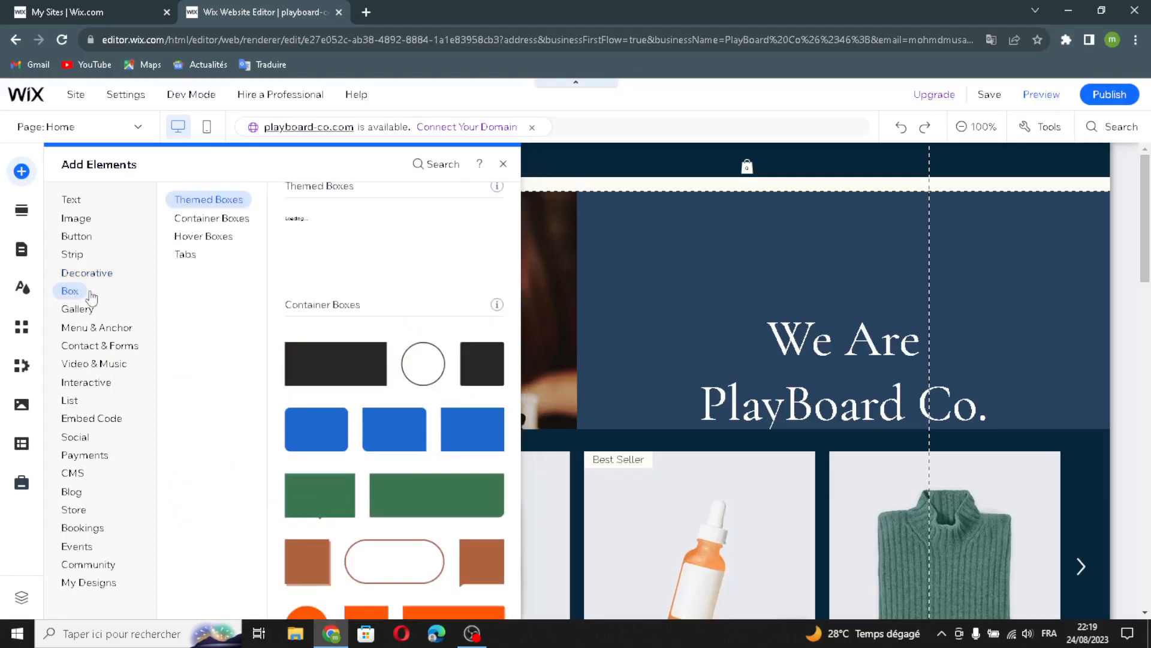
left_click(233, 205)
left_click(211, 218)
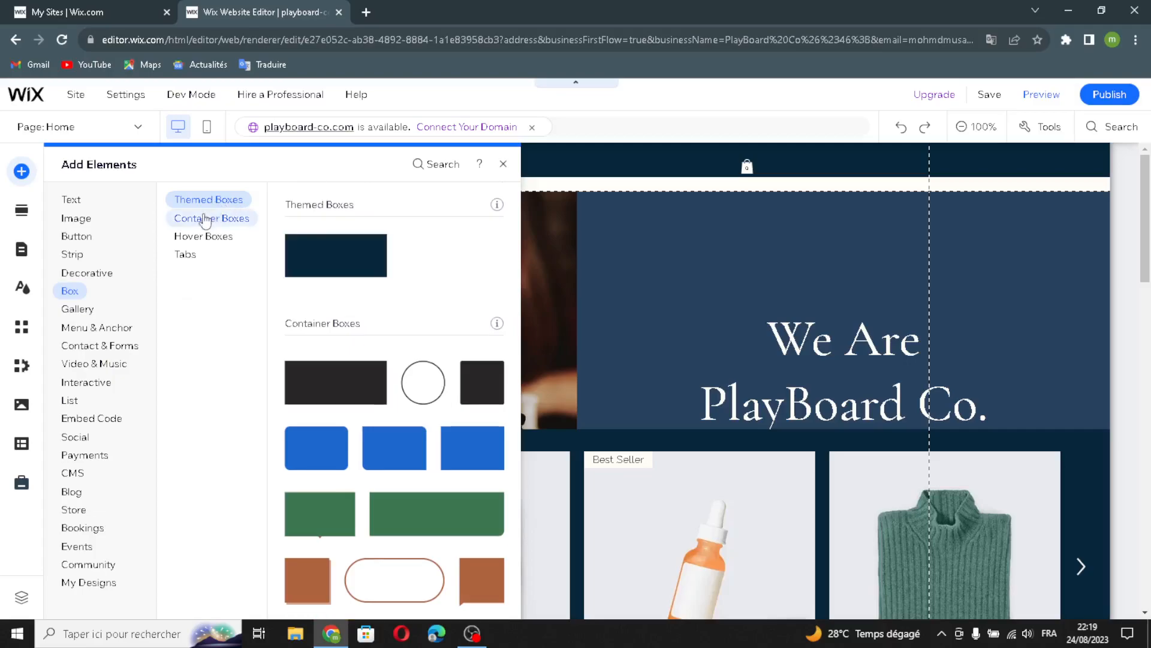
left_click(203, 239)
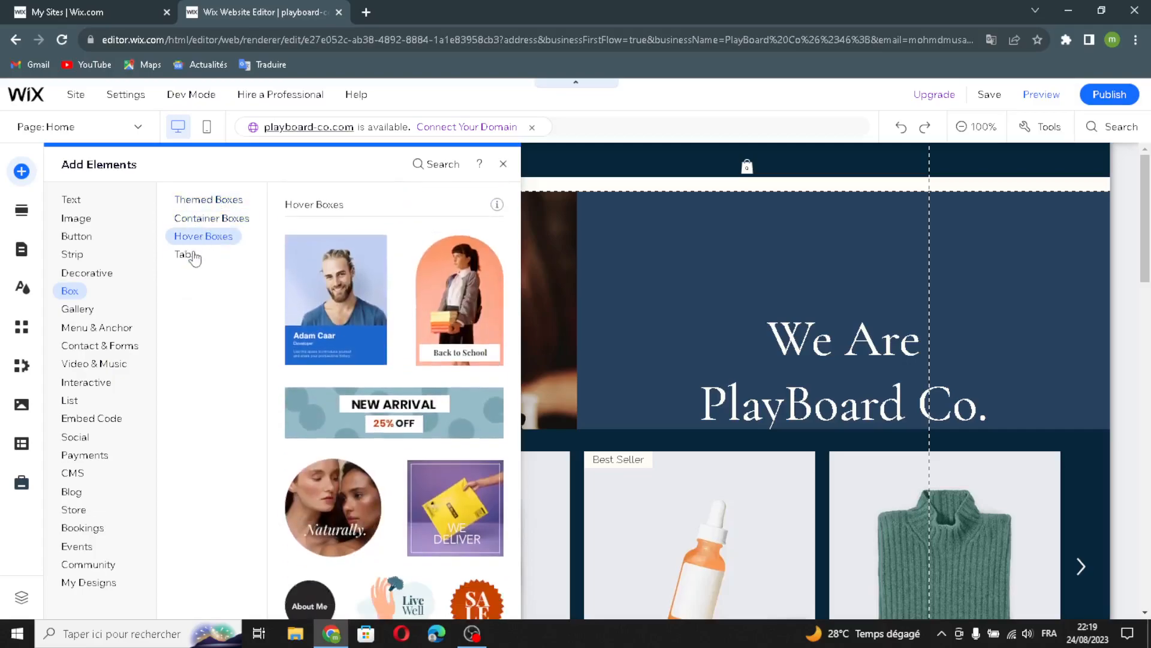
left_click(187, 258)
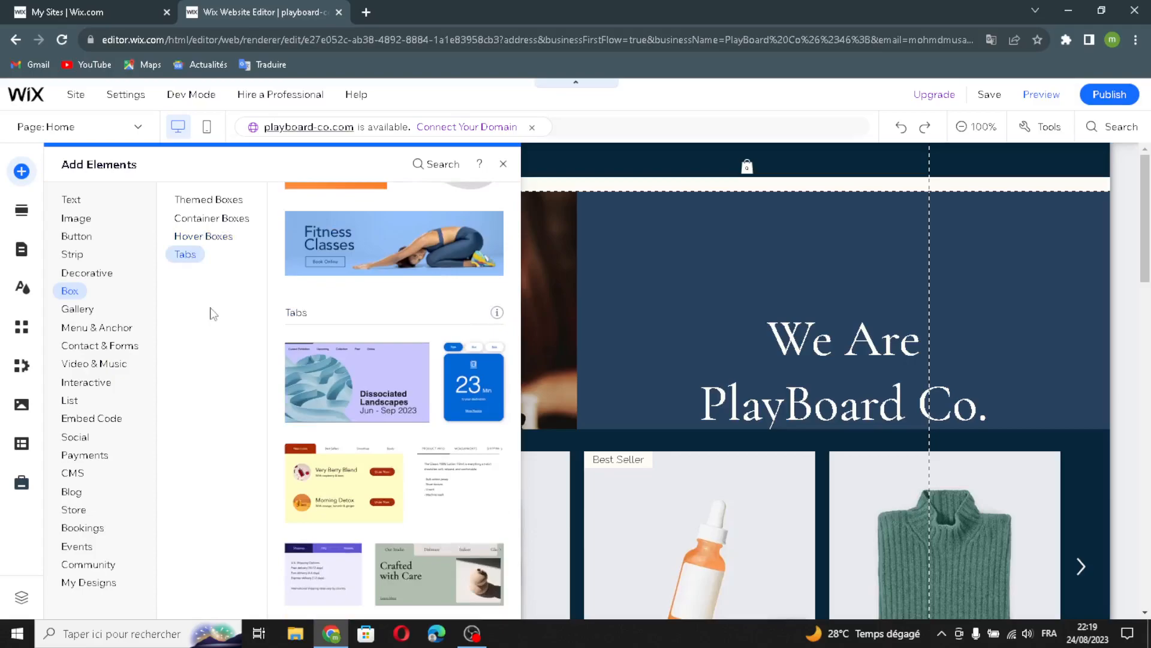
Browse the gallery layouts, from recommended and pro galleries to grid, slider and more galleries.
left_click(75, 313)
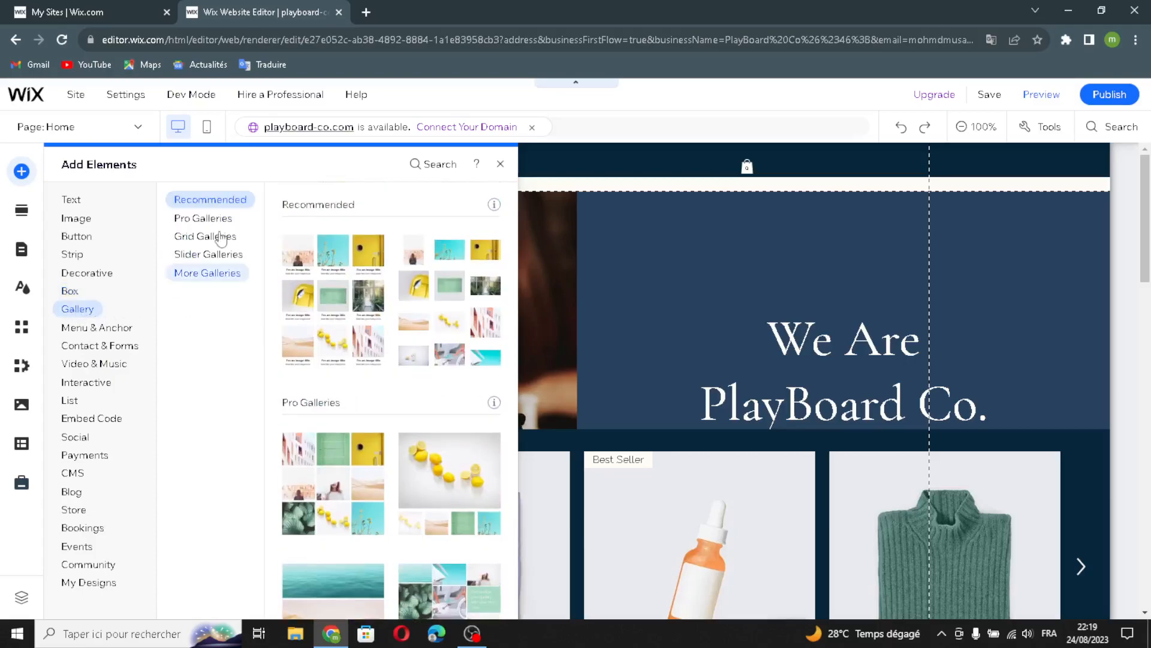
left_click(204, 221)
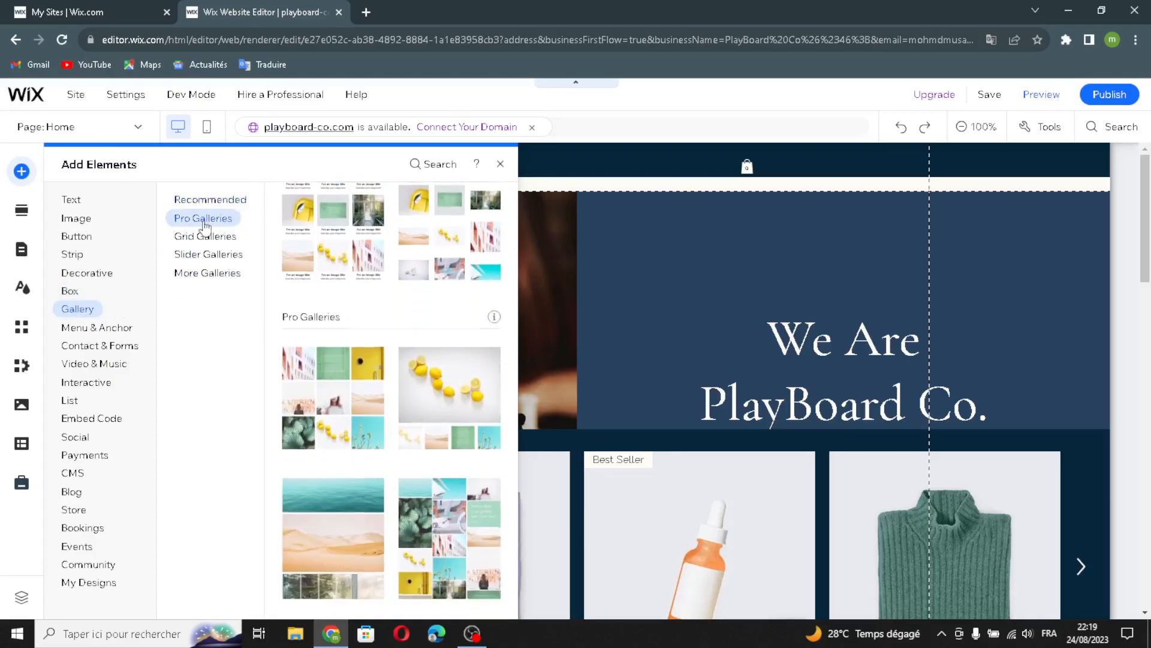
left_click(187, 239)
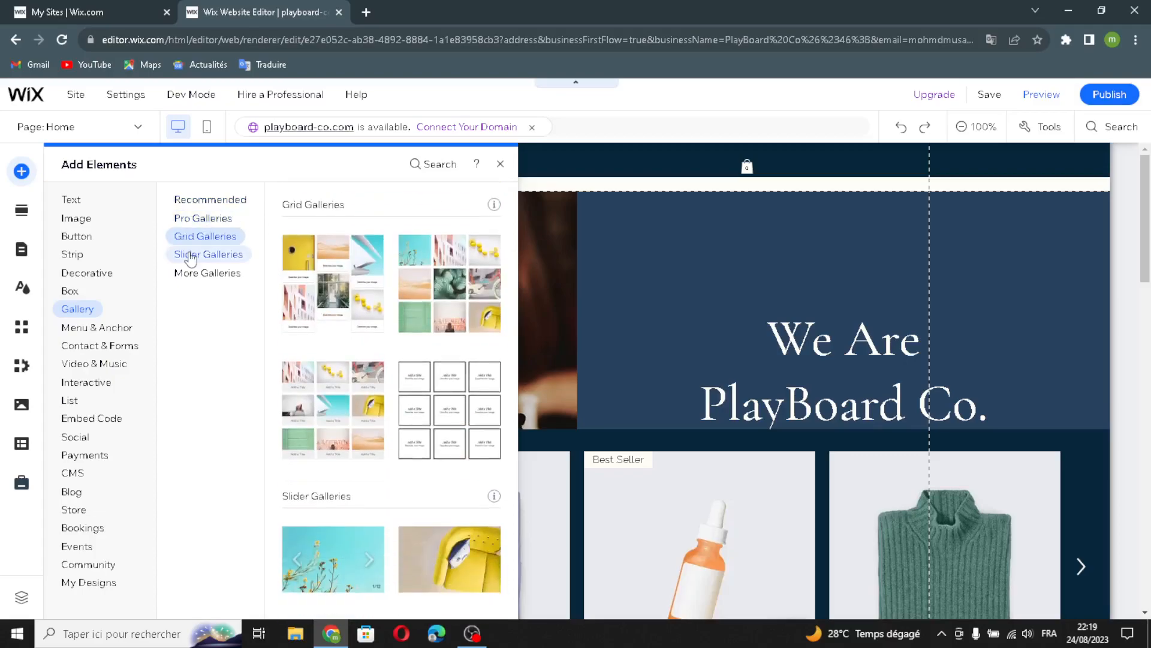
left_click(189, 255)
left_click(208, 273)
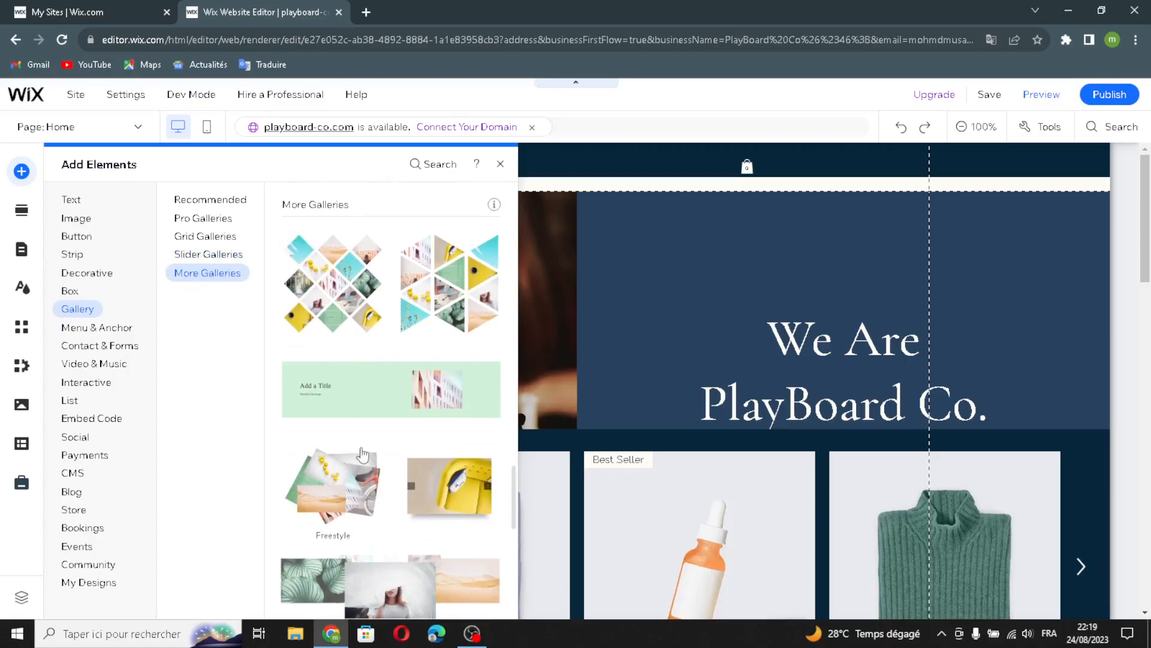
Browse the menu and anchor elements, including vertical menus, the anchor, in-page menus and site search.
left_click(74, 331)
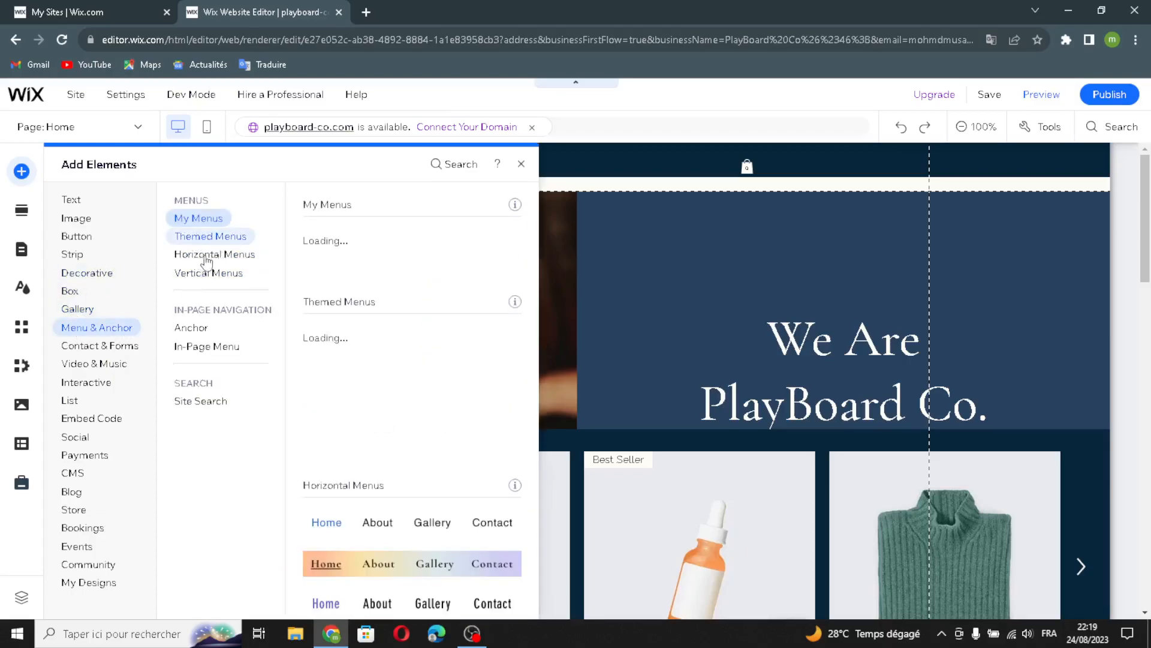
left_click(207, 275)
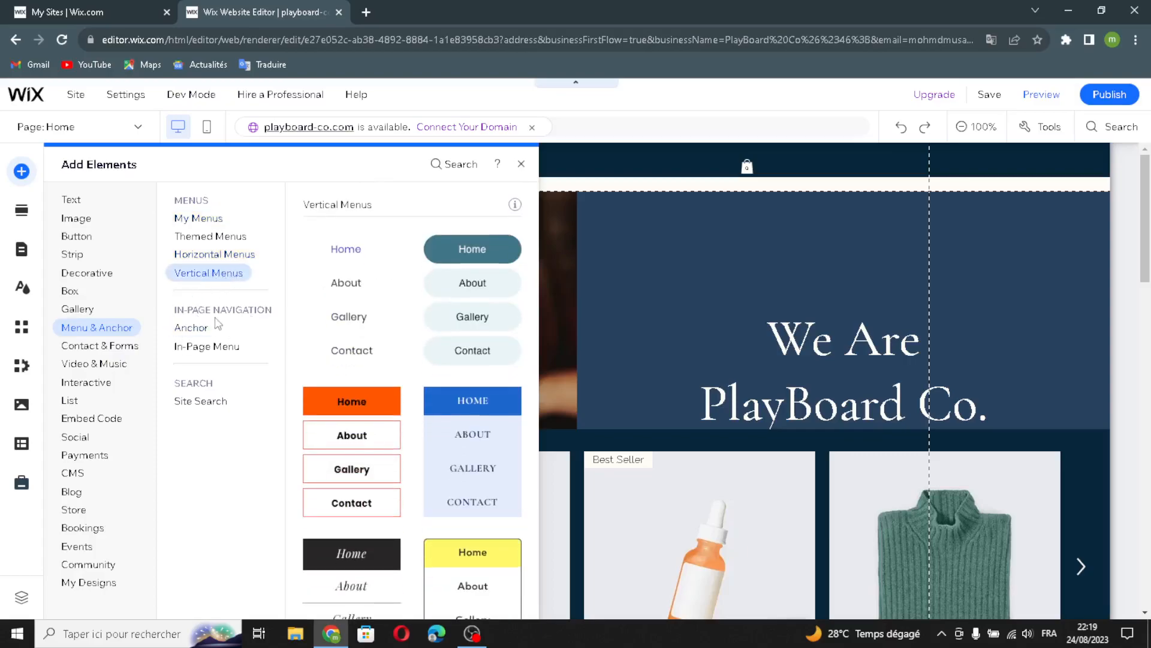
left_click(189, 330)
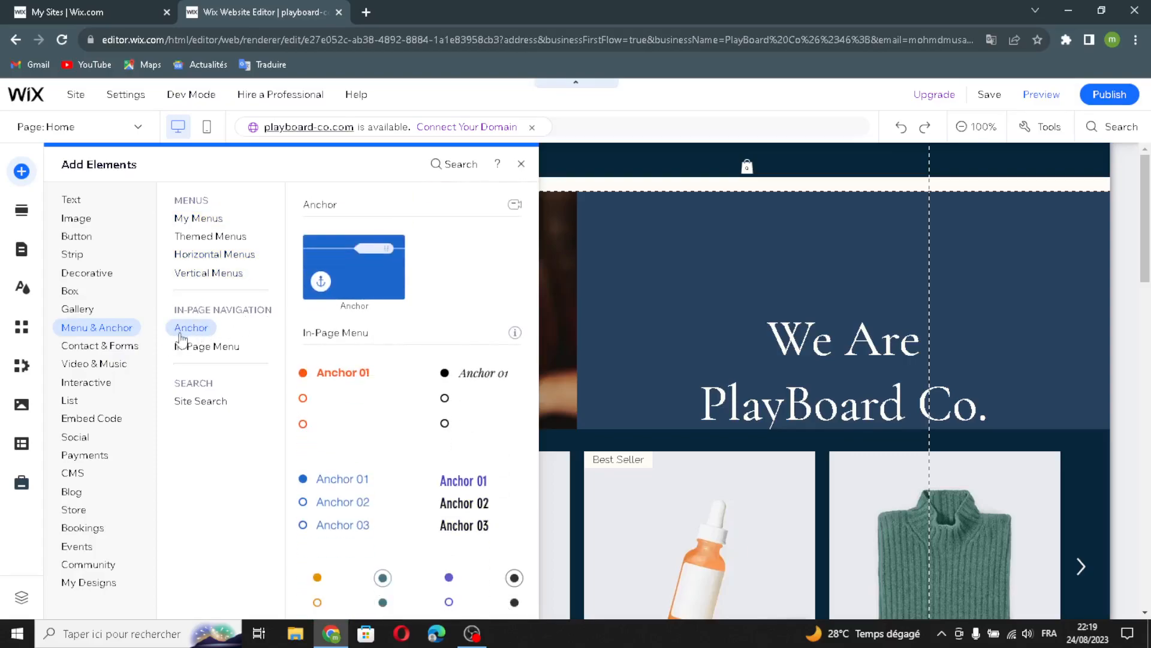
left_click(192, 348)
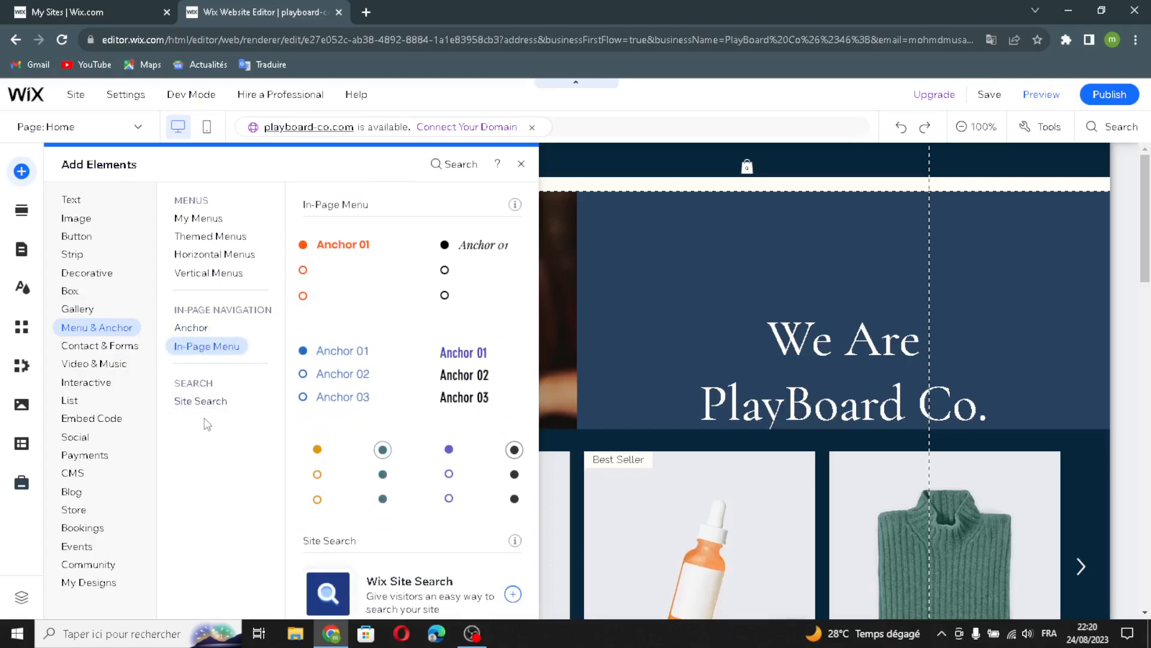
left_click(191, 403)
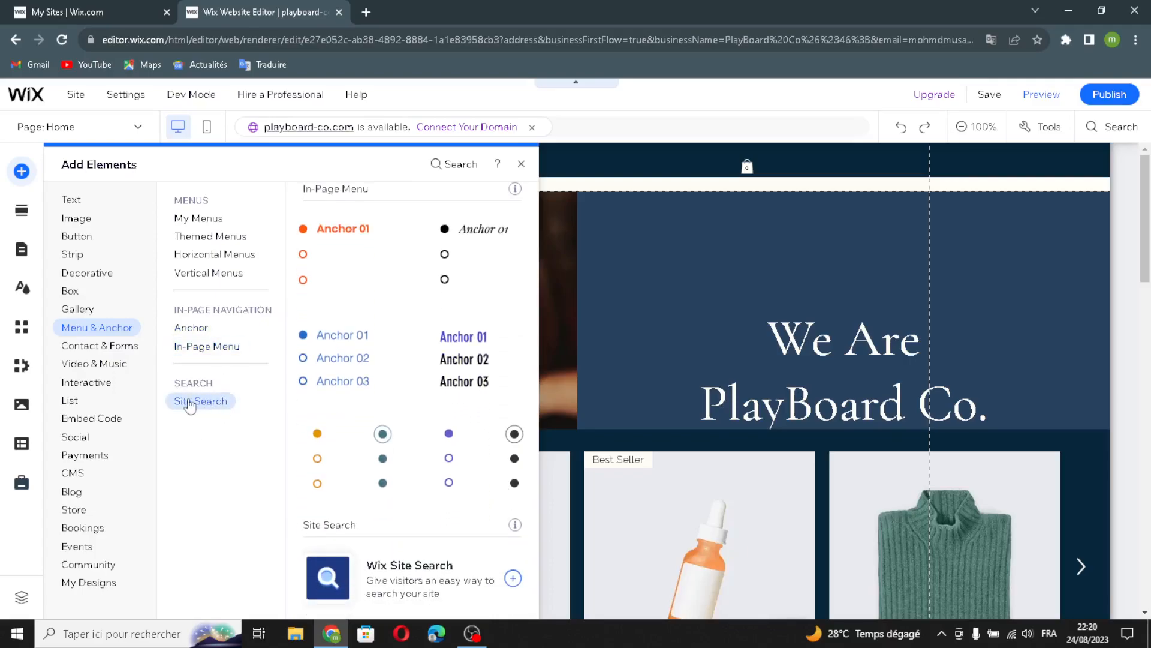
Browse the contact and form elements, from order, registration, donation, application, feedback, request, waiver and subscribe forms to Google Maps.
left_click(98, 346)
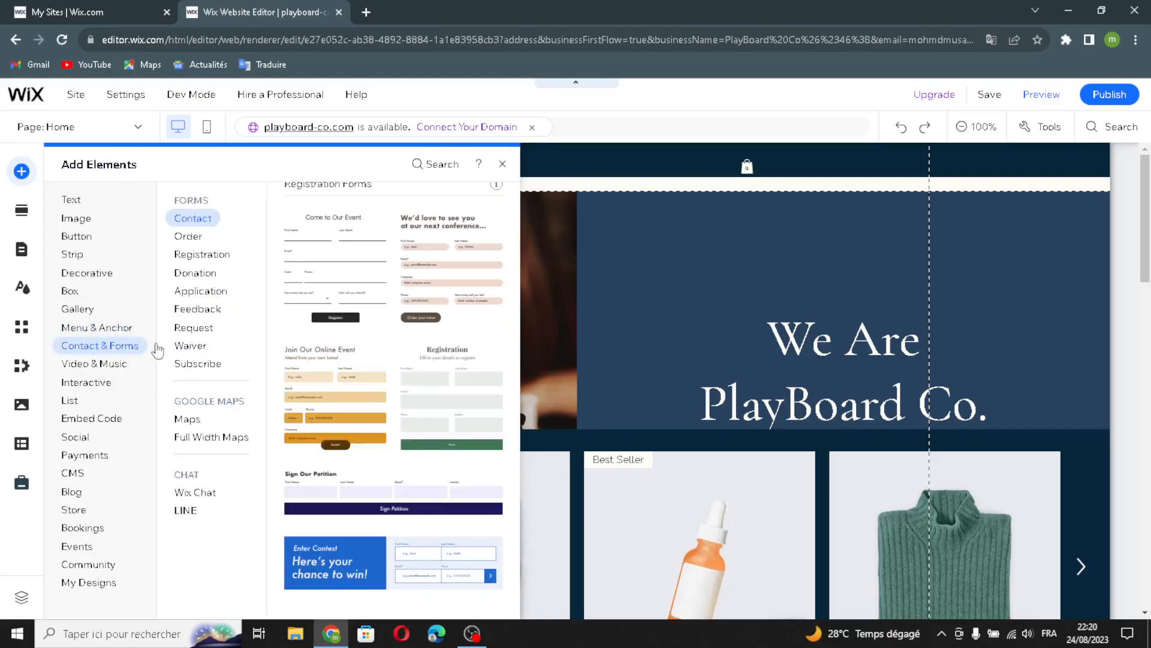
left_click(197, 238)
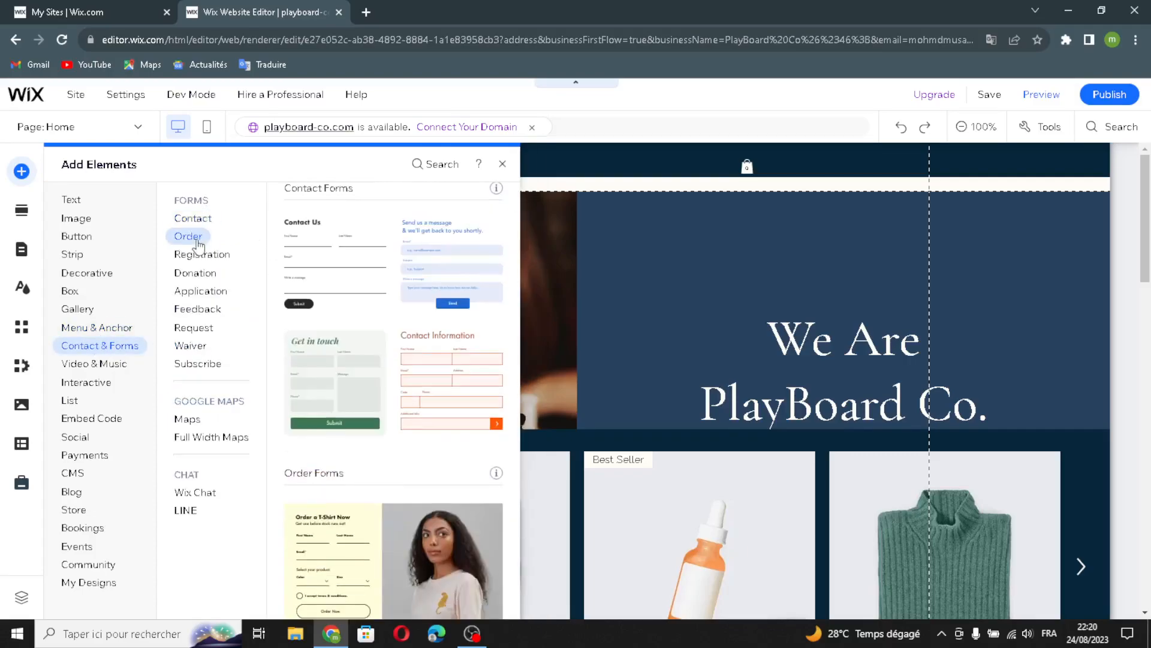
left_click(210, 259)
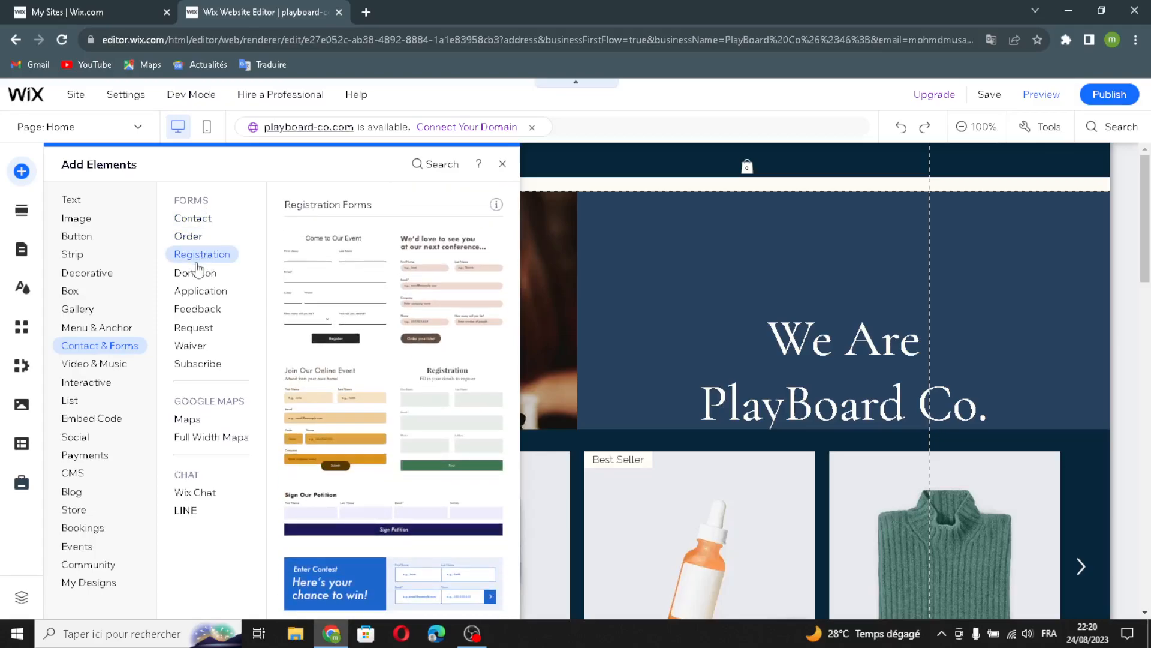
left_click(197, 272)
left_click(200, 291)
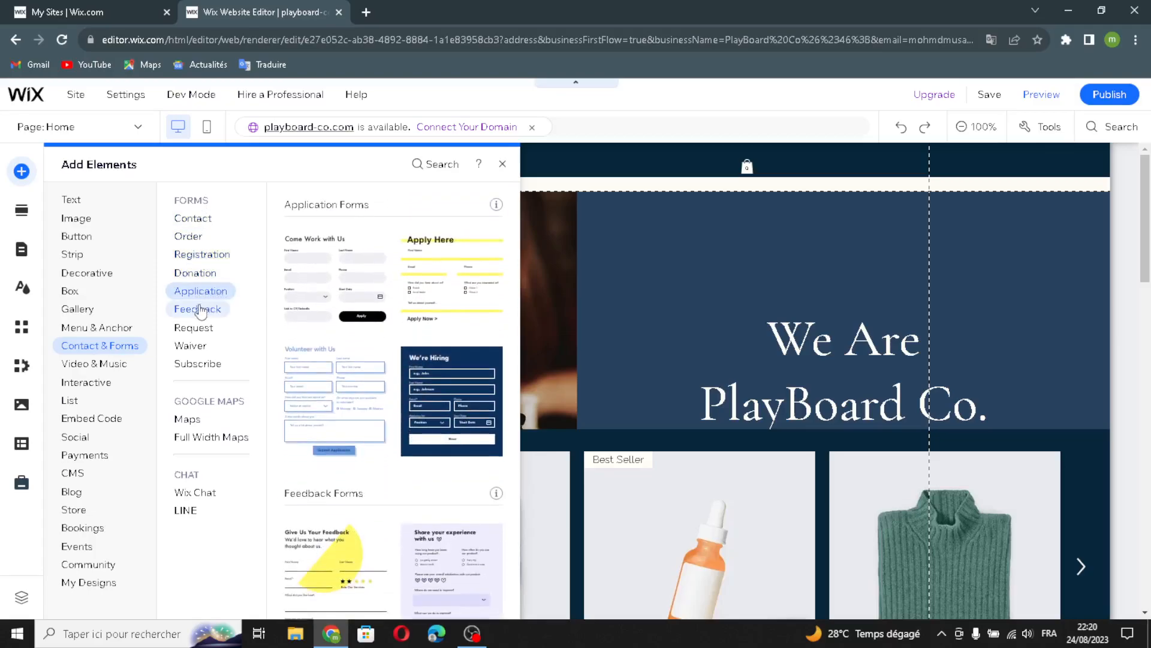
left_click(202, 310)
left_click(203, 332)
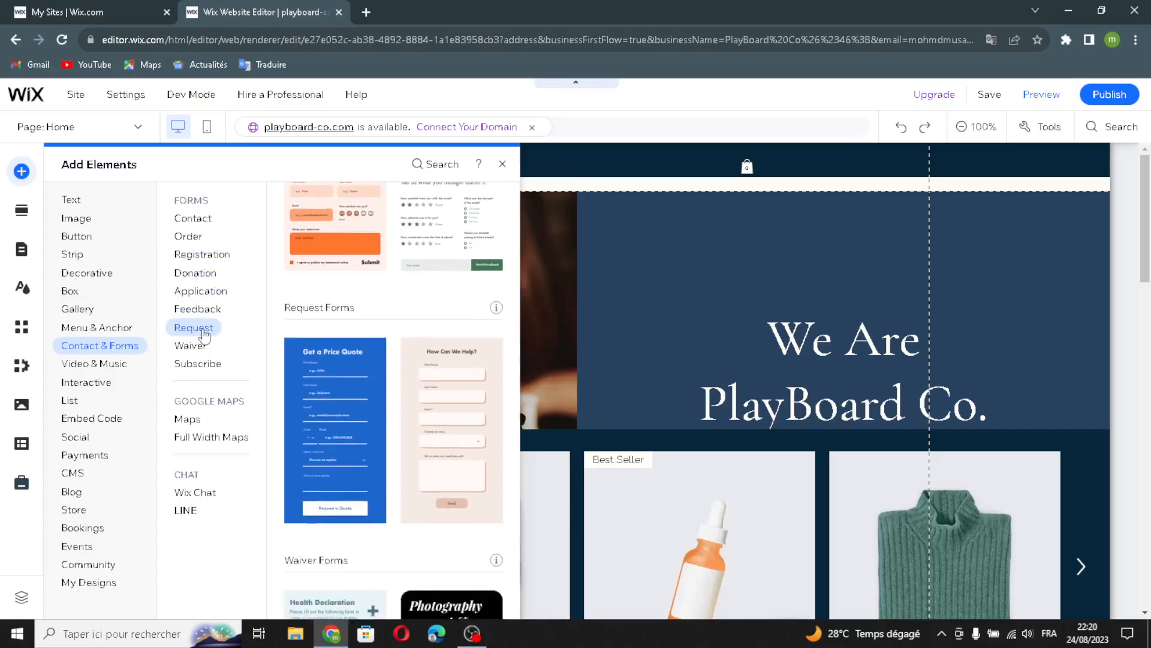
left_click(190, 346)
left_click(189, 366)
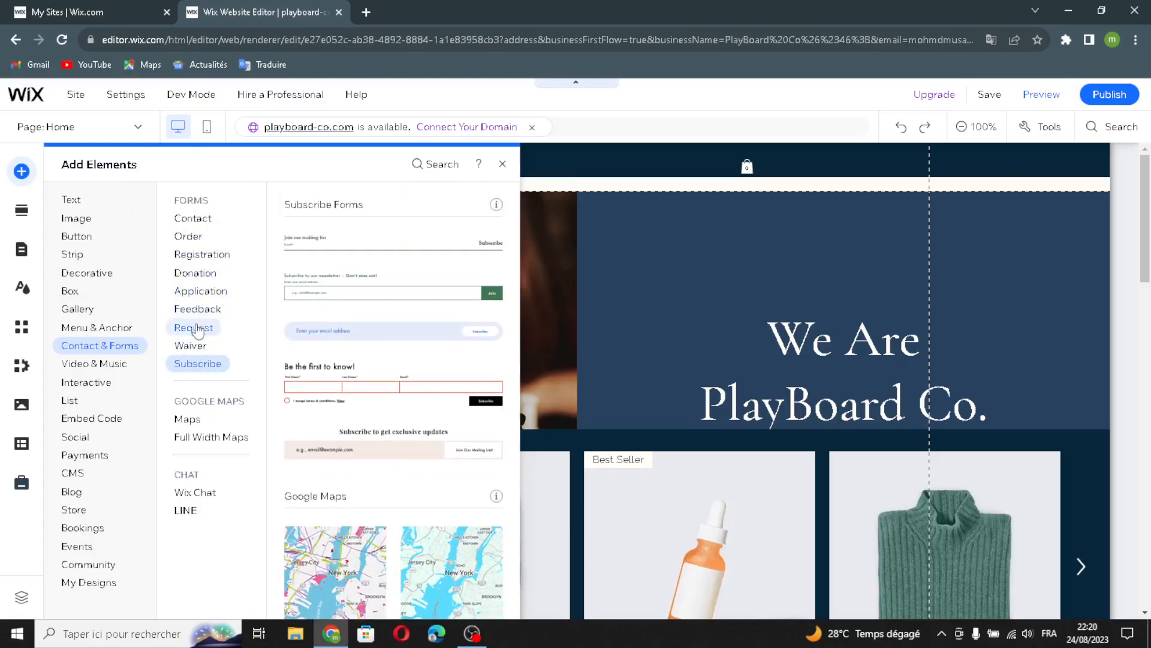
left_click(206, 424)
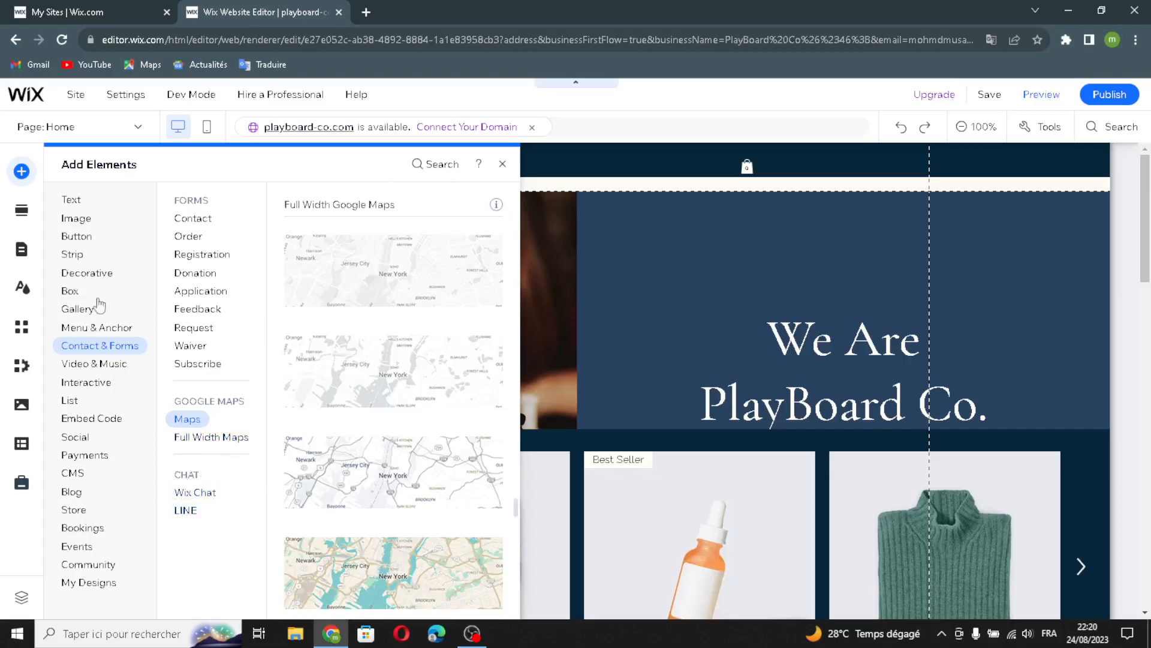
Browse the video elements, covering single video players, Wix Video, VideoBox, Video Mask and Transparent Video.
mouse_move(93, 372)
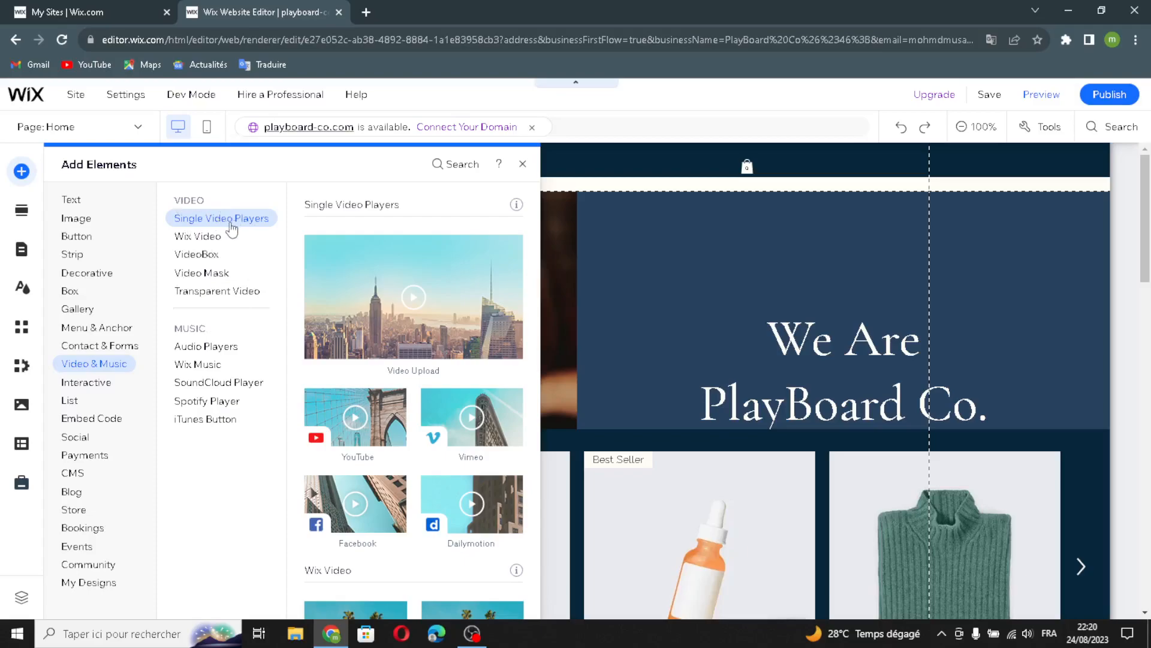
left_click(205, 239)
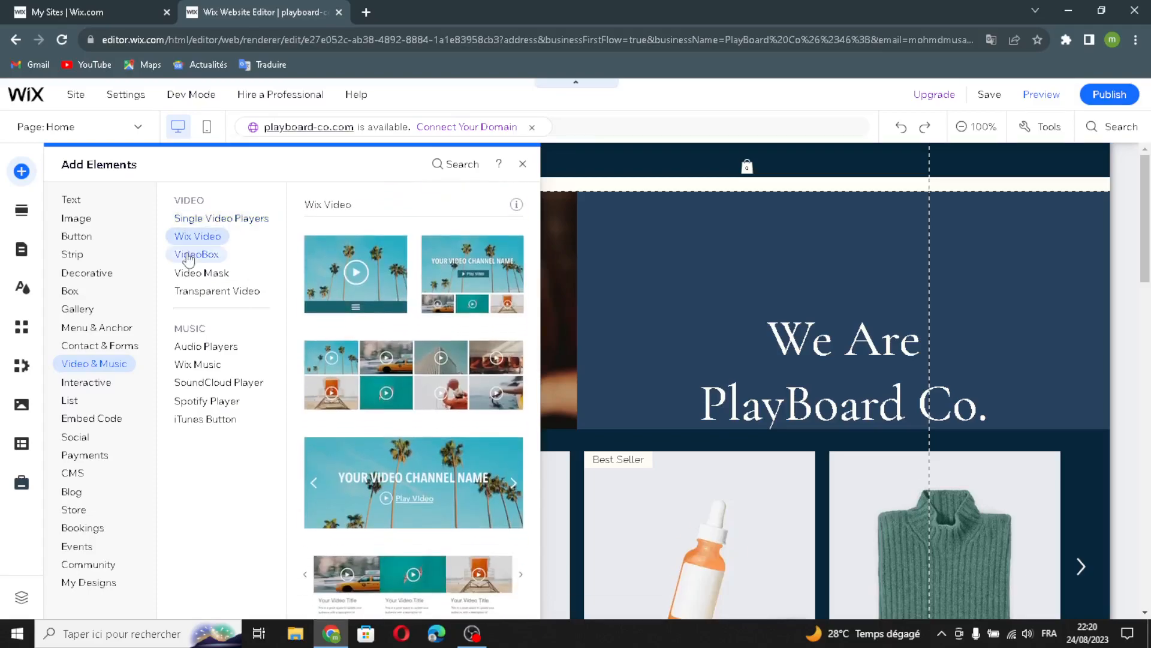
left_click(188, 258)
left_click(195, 276)
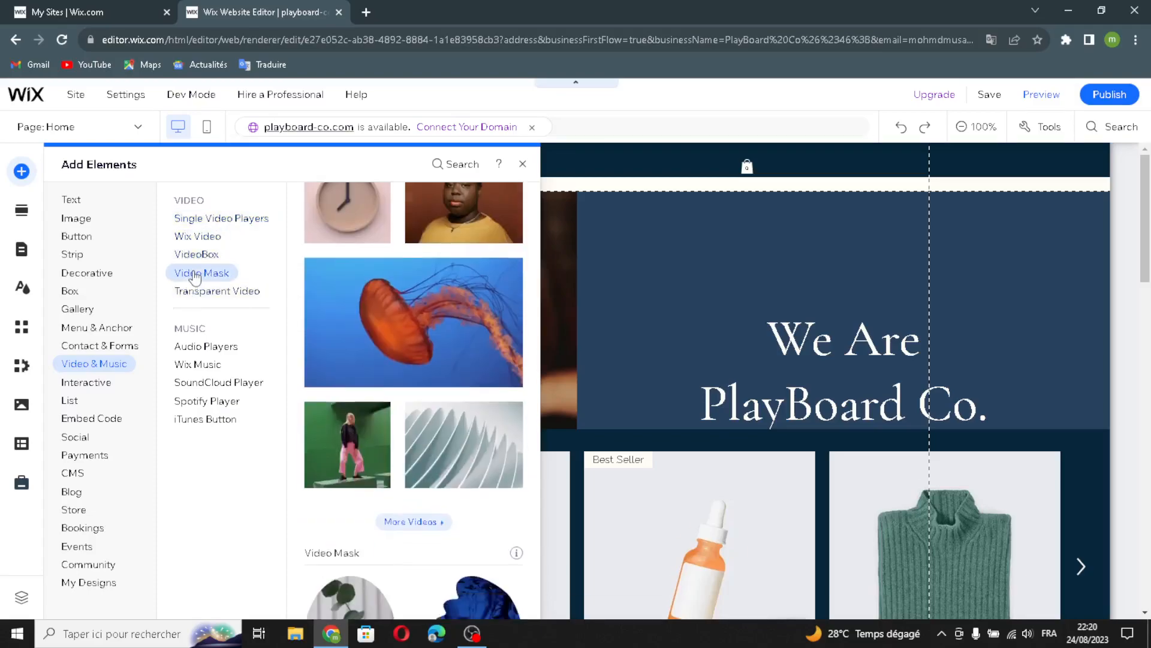
left_click(200, 293)
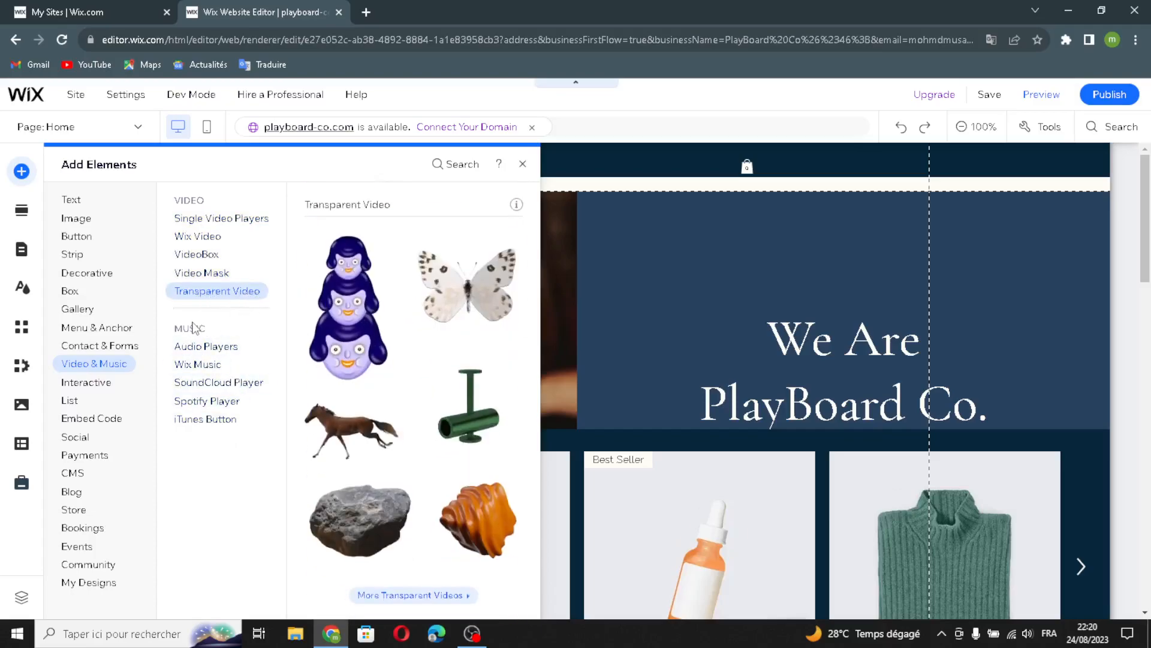
Browse the music elements, covering audio players, Wix Music, the SoundCloud and Spotify players and the iTunes button.
left_click(188, 348)
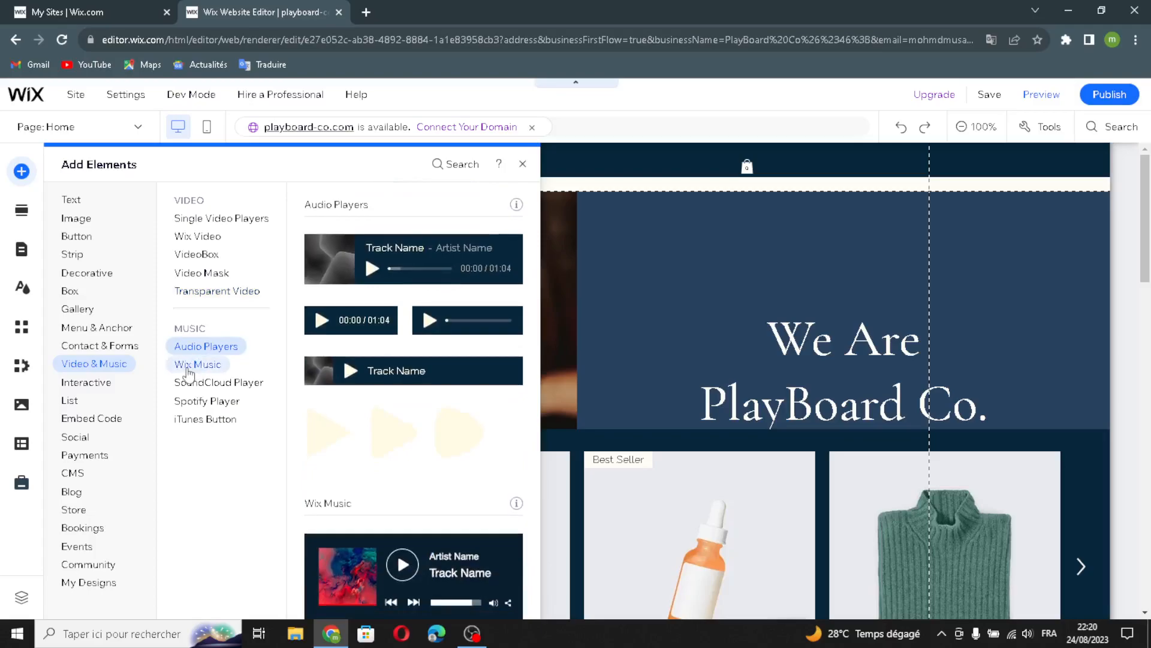
left_click(188, 368)
left_click(203, 384)
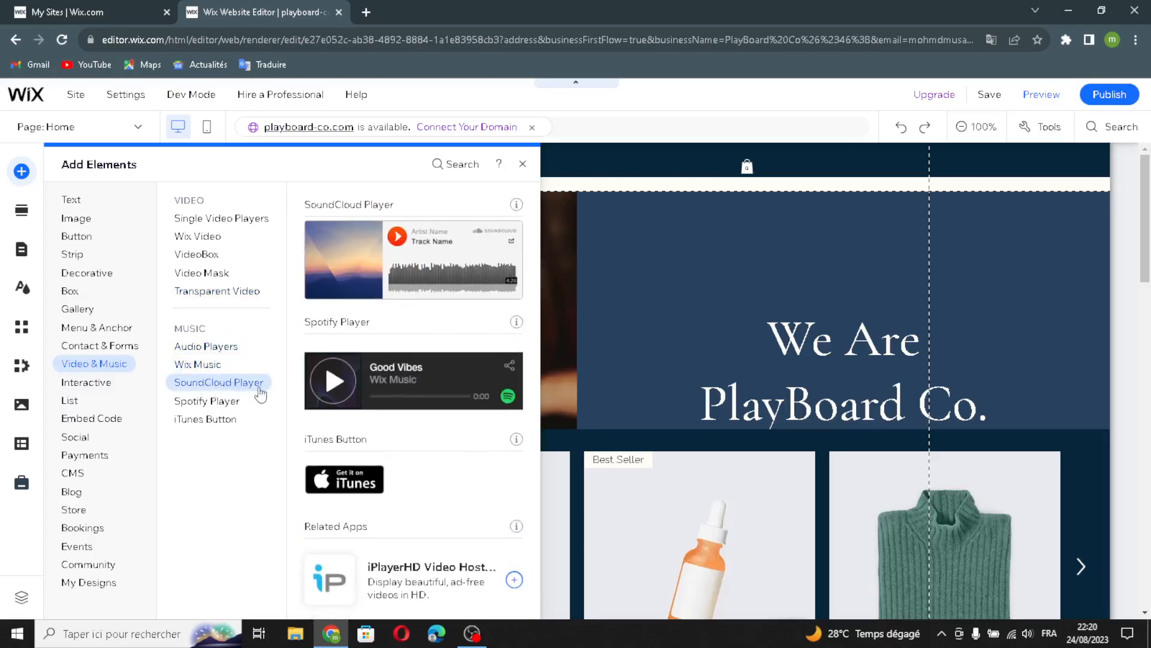
left_click(211, 403)
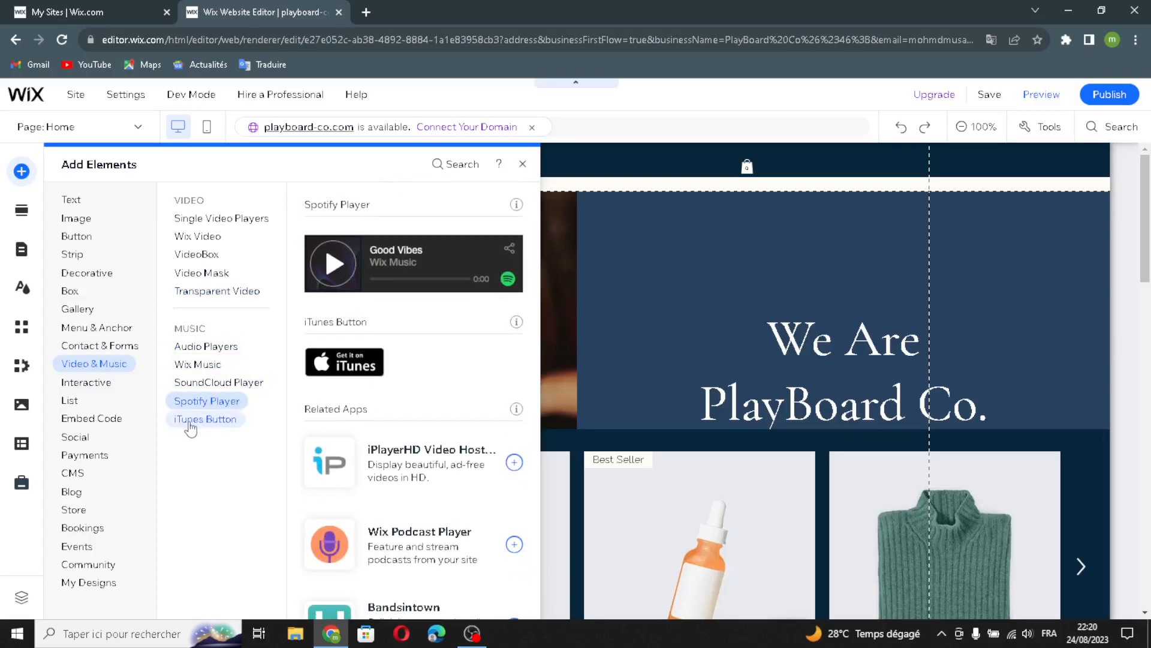
left_click(236, 423)
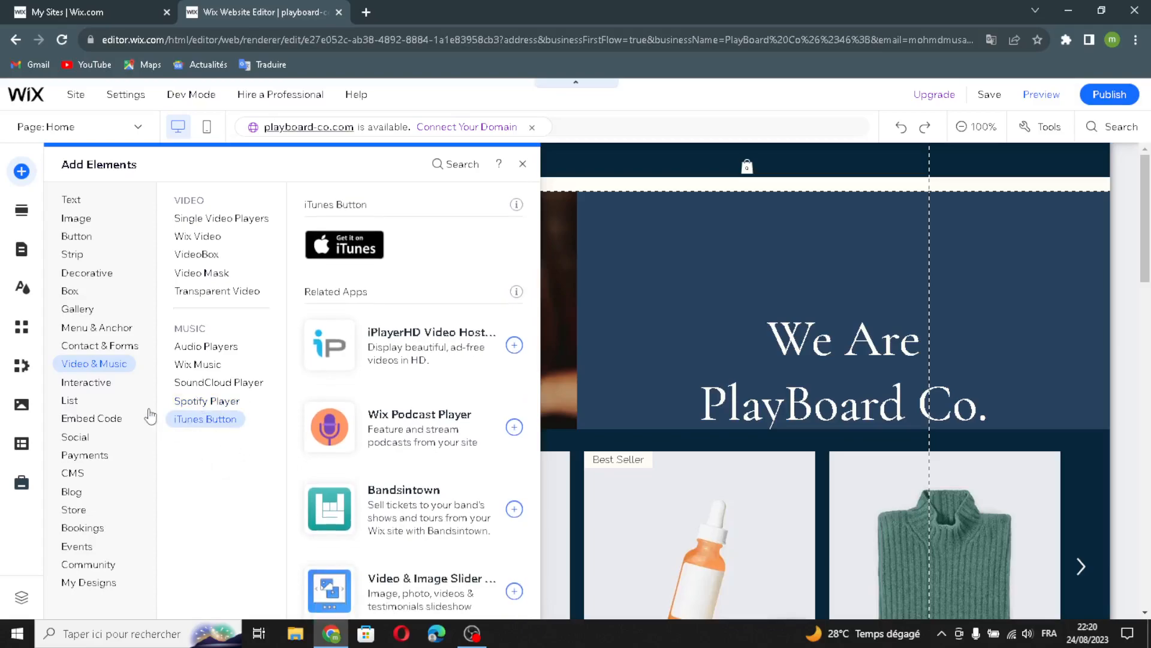
Browse the interactive elements, covering full width and box slideshows, hover boxes, tabs and hover repeaters.
left_click(87, 387)
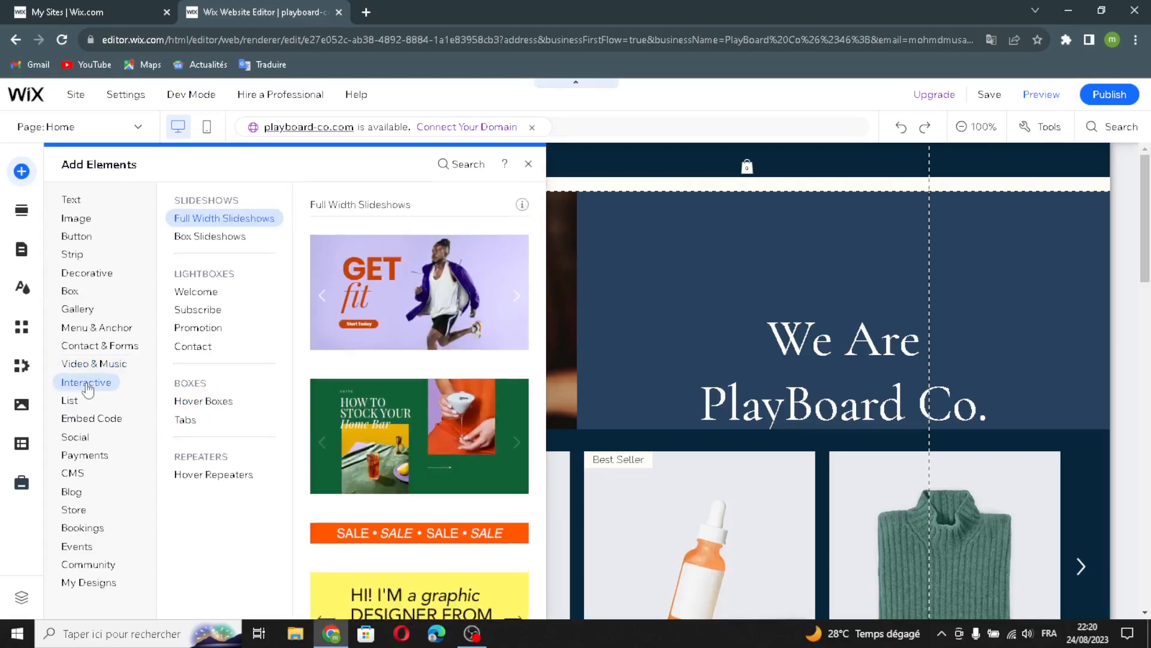
left_click(196, 239)
left_click(211, 220)
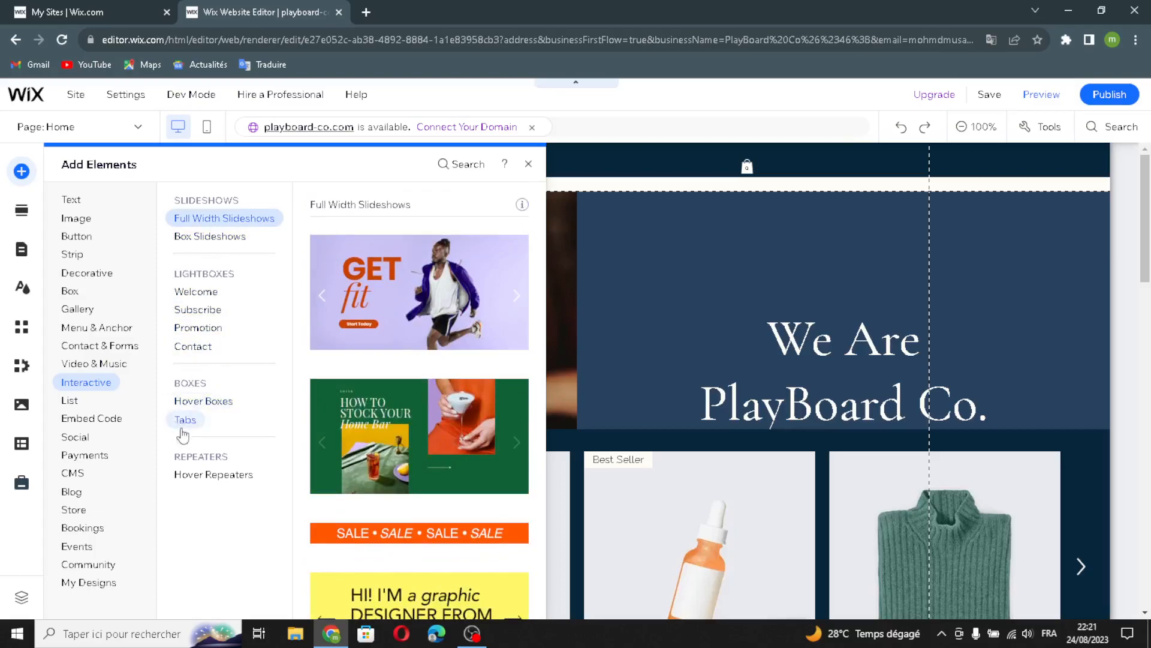
left_click(205, 401)
left_click(187, 422)
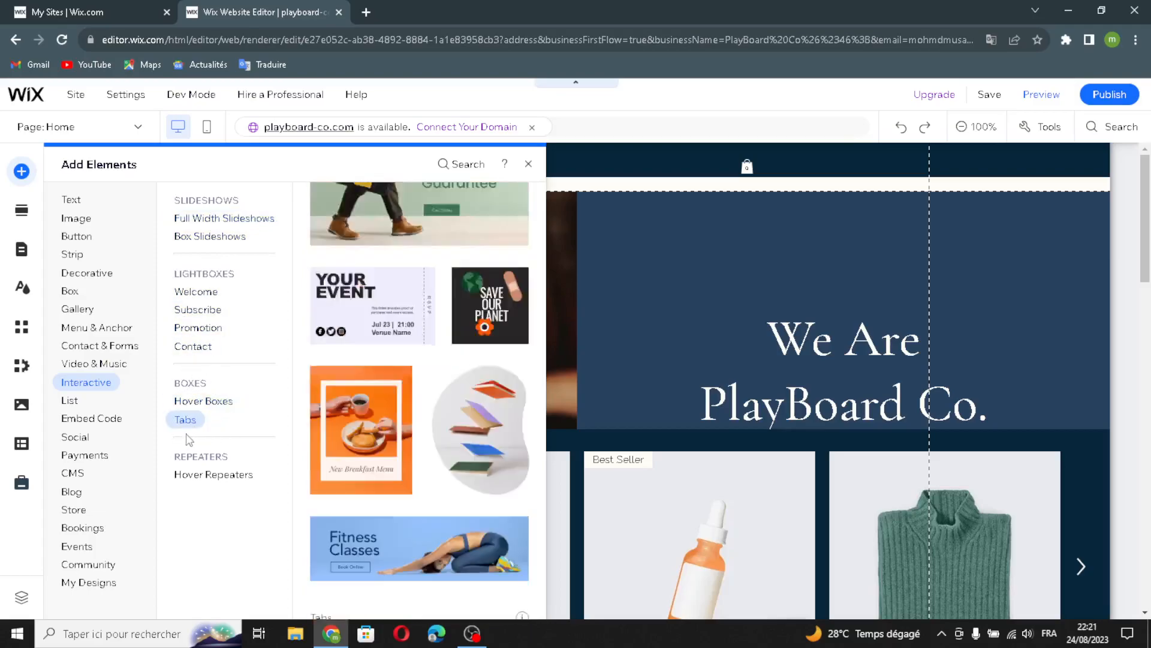
left_click(219, 476)
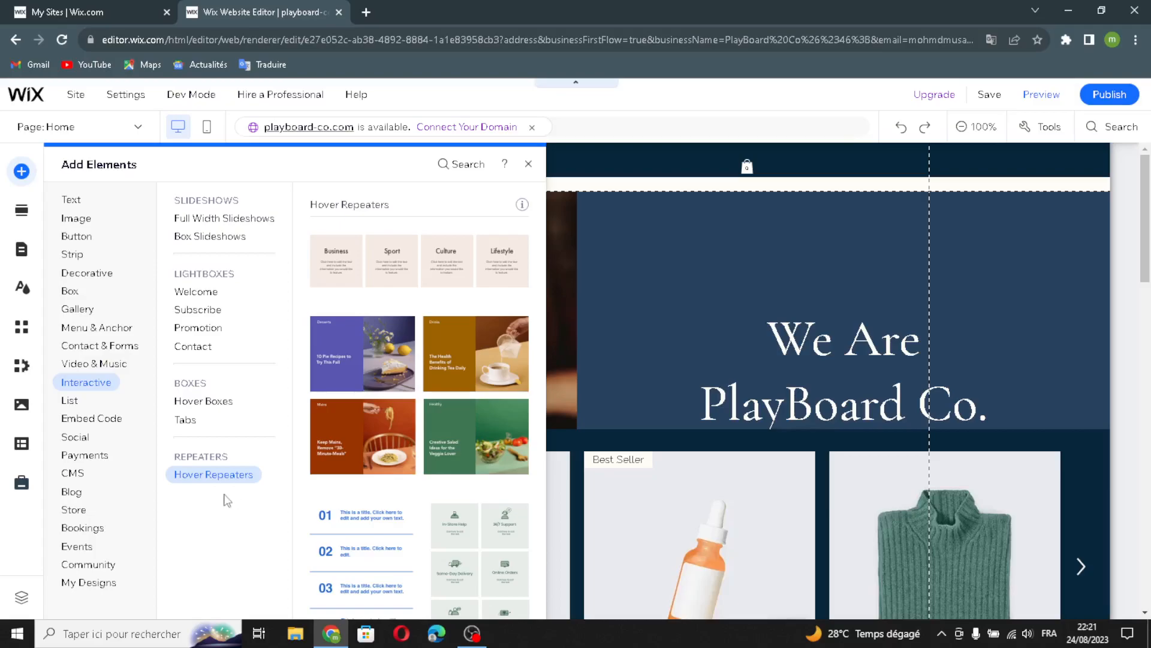
Browse the list elements, from standard repeaters to hover repeaters and blank repeaters.
left_click(66, 406)
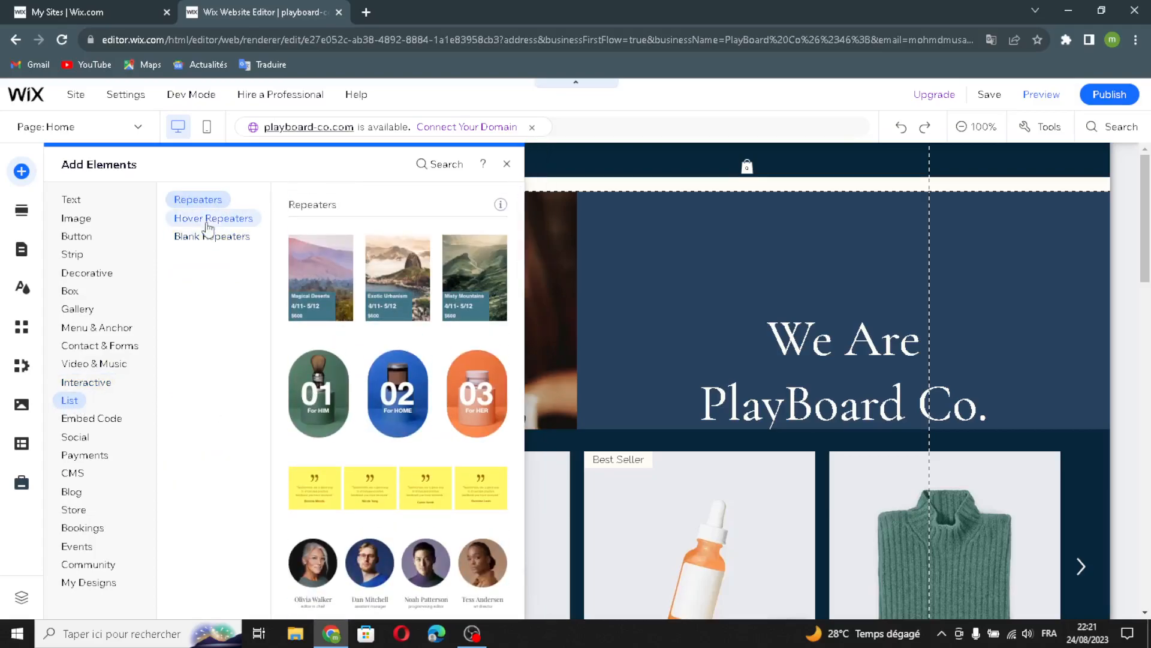
left_click(246, 219)
left_click(245, 243)
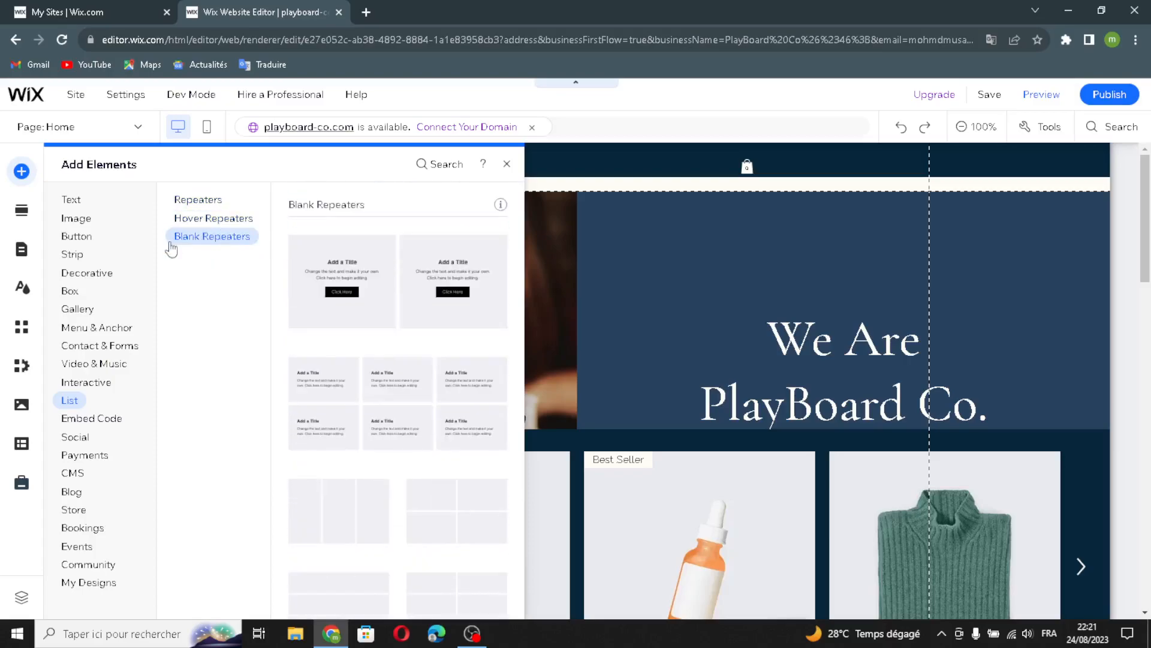
Browse the embed code elements, covering popular embeds, single video players and marketing integration tools.
left_click(99, 424)
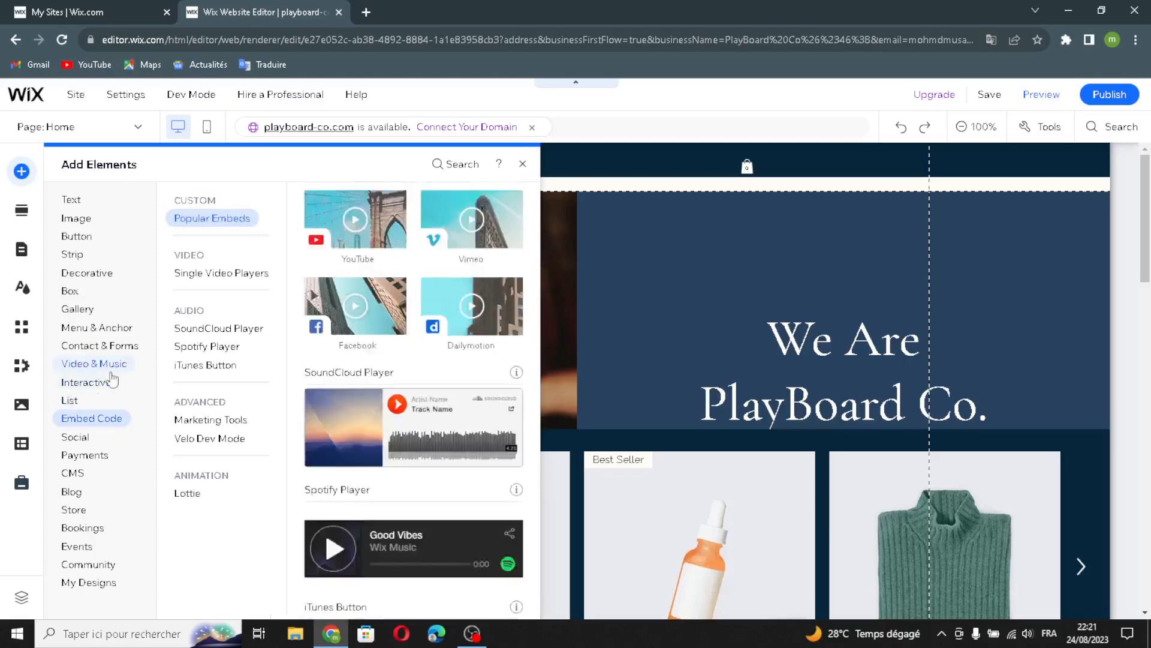
left_click(75, 436)
left_click(89, 582)
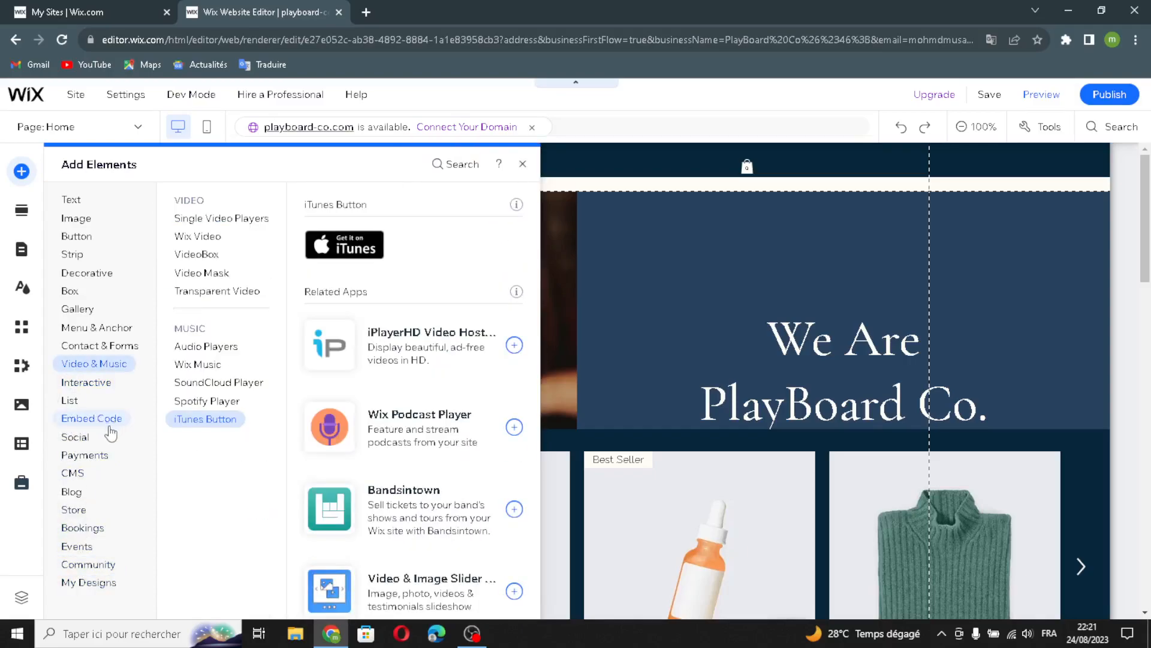
left_click(88, 434)
left_click(90, 422)
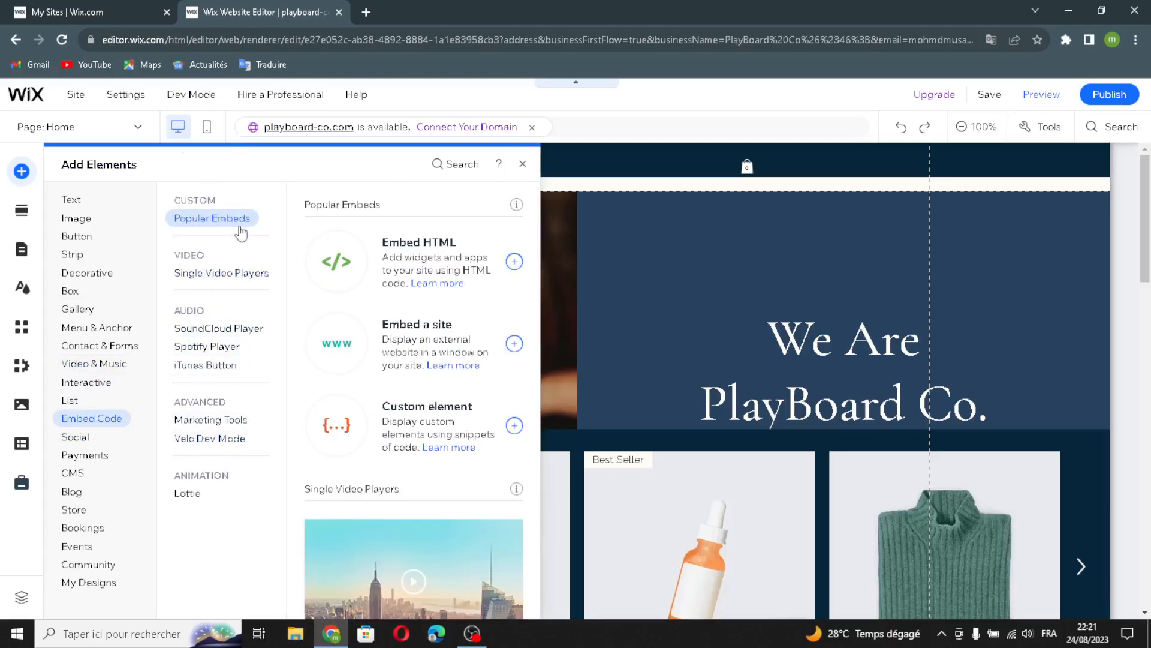
left_click(216, 277)
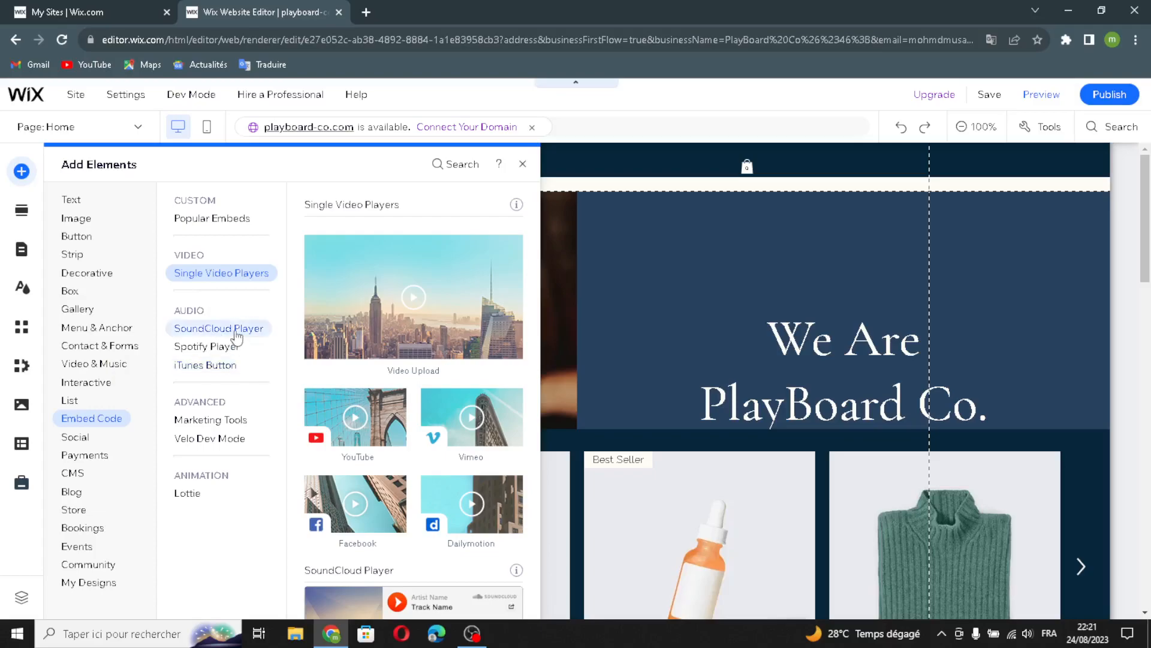
left_click(219, 422)
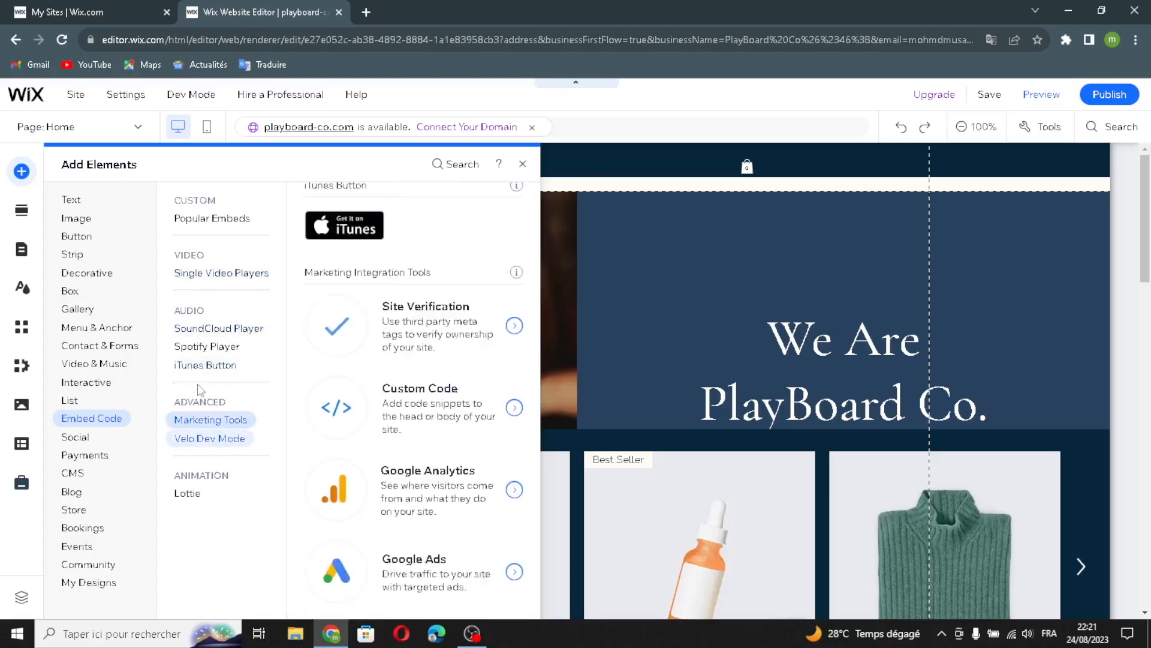
Browse the social elements, covering the social bar, Facebook, Twitter, Pinterest, VK, LINE and YouTube.
left_click(73, 437)
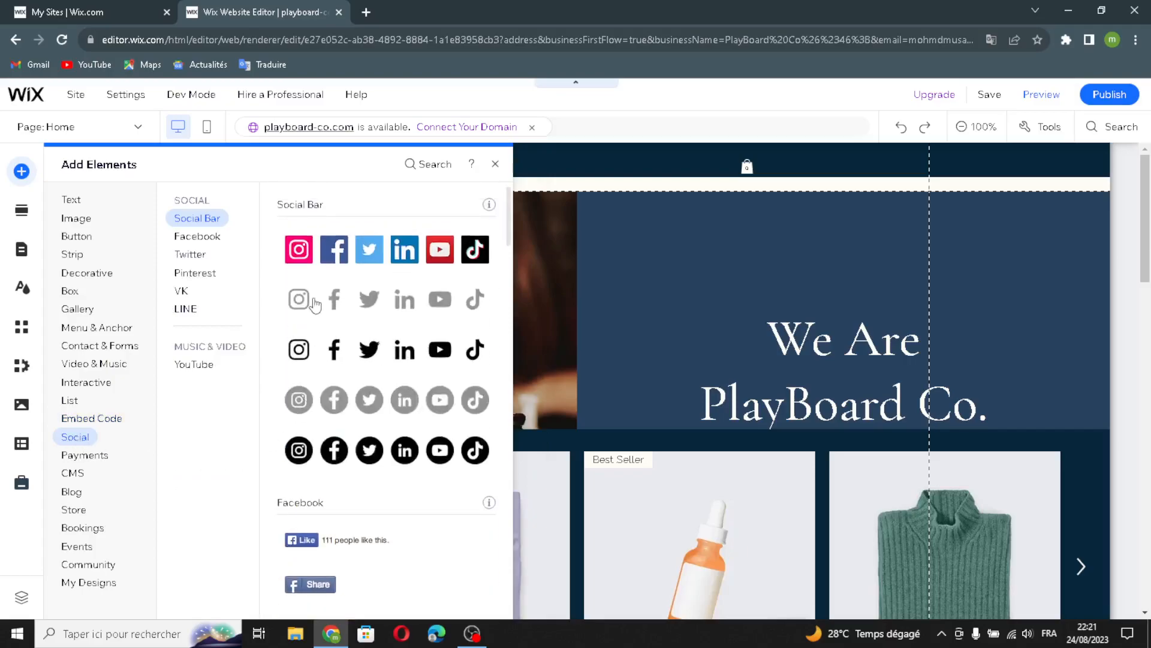
left_click(192, 236)
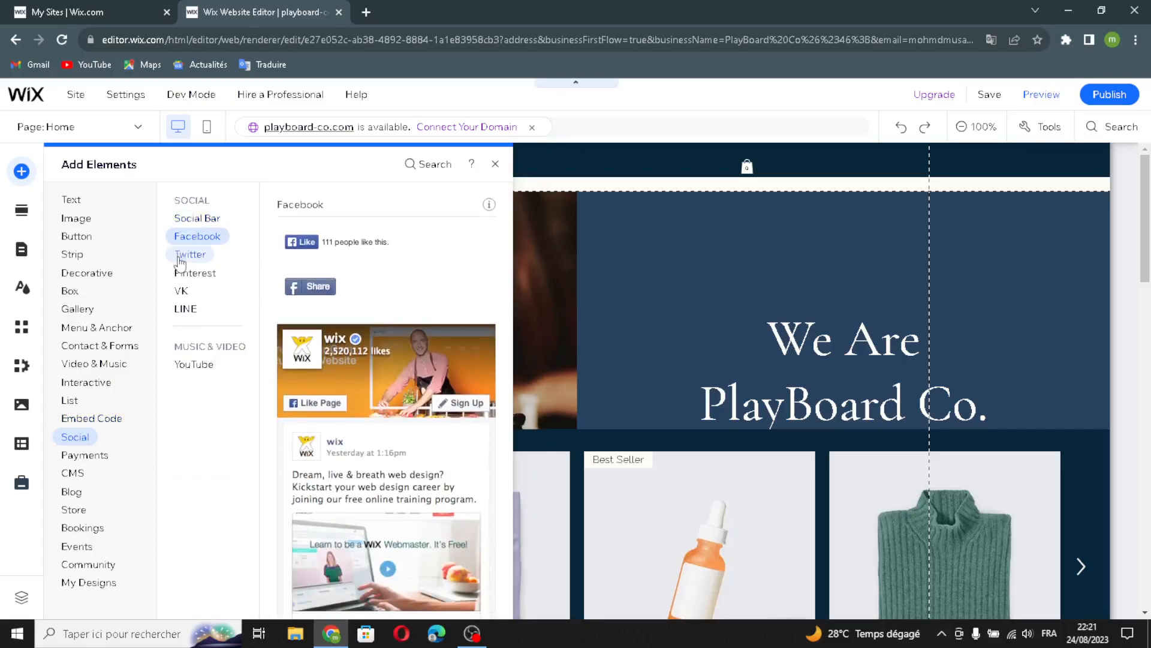
left_click(186, 257)
left_click(187, 273)
left_click(181, 291)
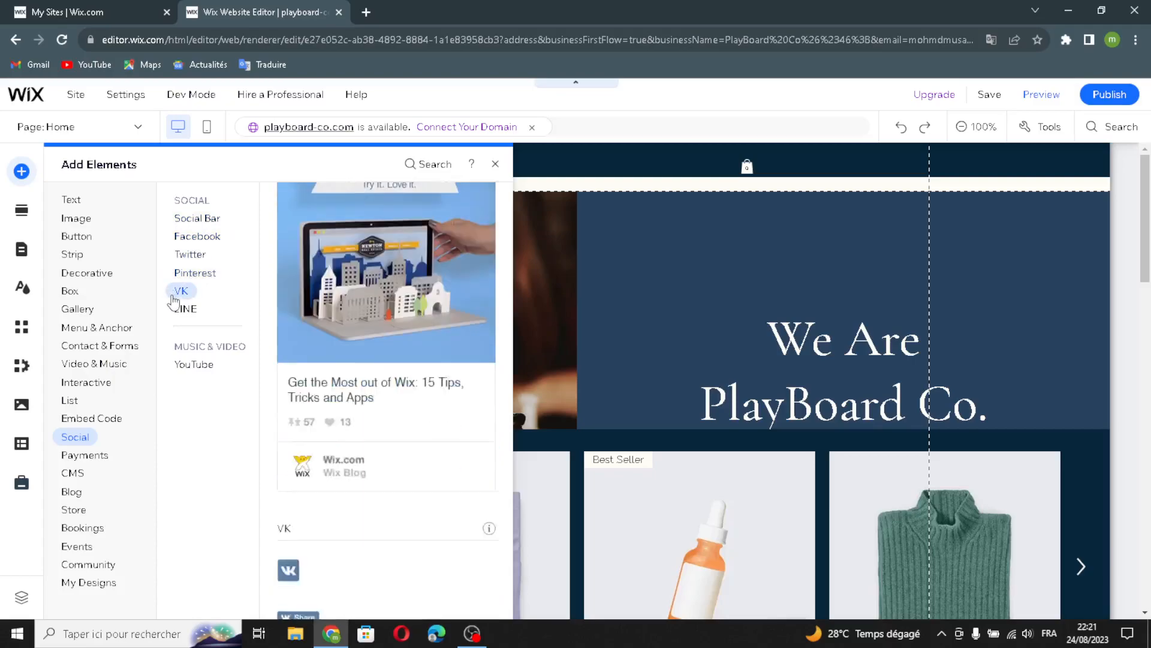
left_click(178, 310)
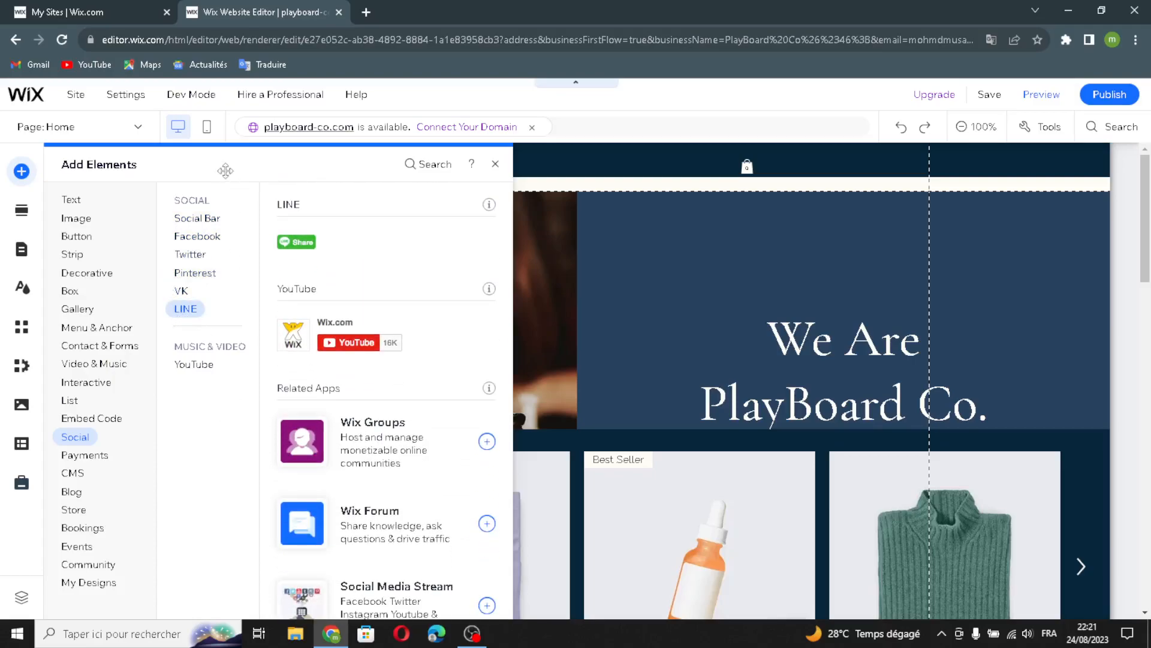
left_click(193, 365)
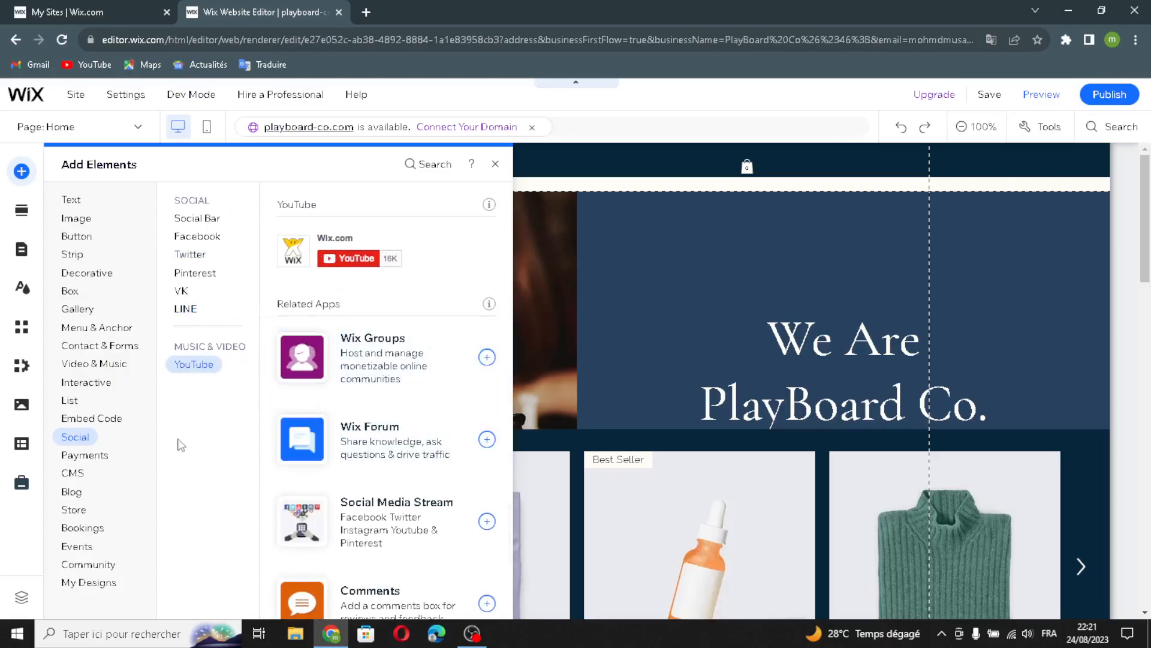
Look through the payments, CMS, blog, store, bookings and events element categories.
left_click(91, 460)
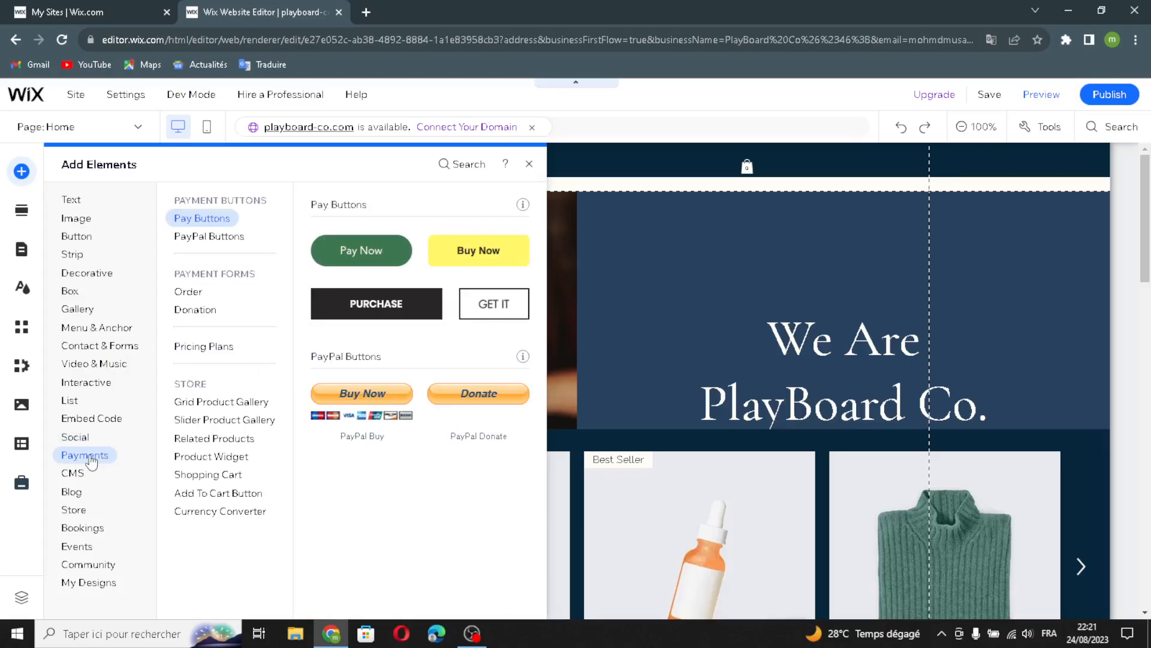
left_click(60, 478)
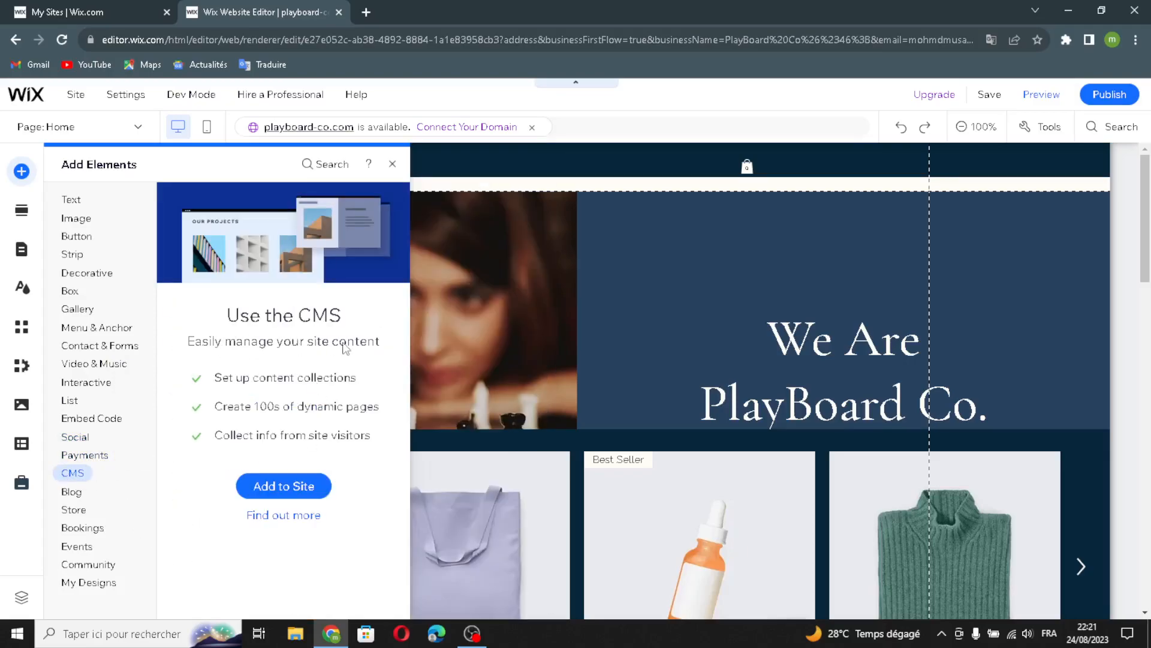
left_click(69, 493)
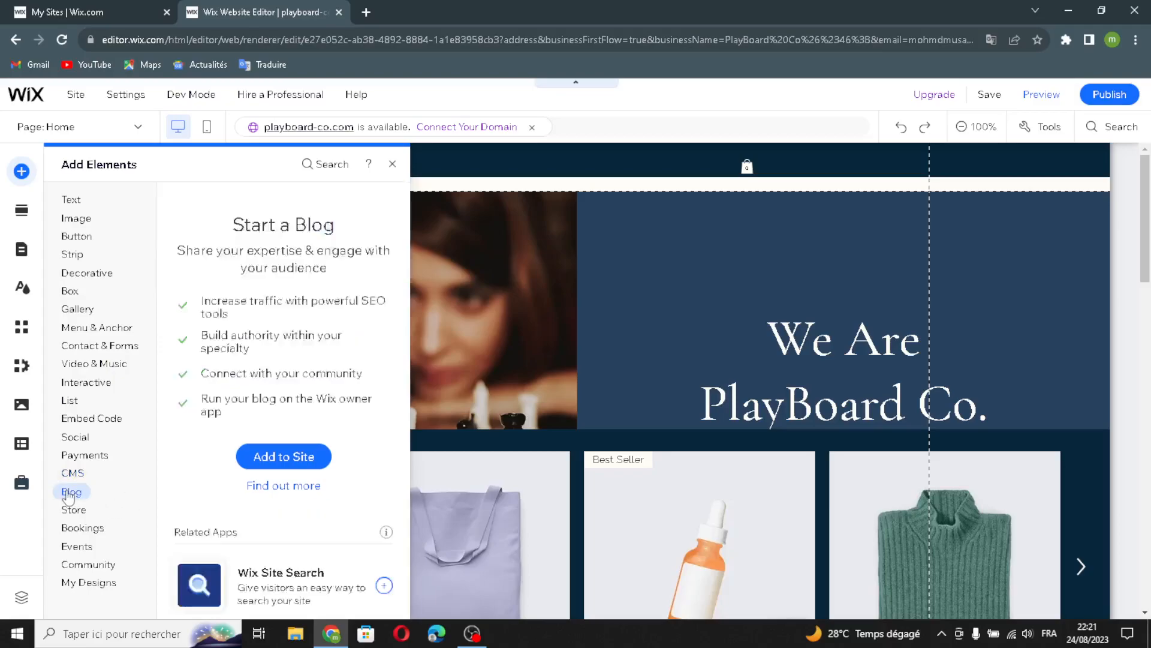
left_click(63, 510)
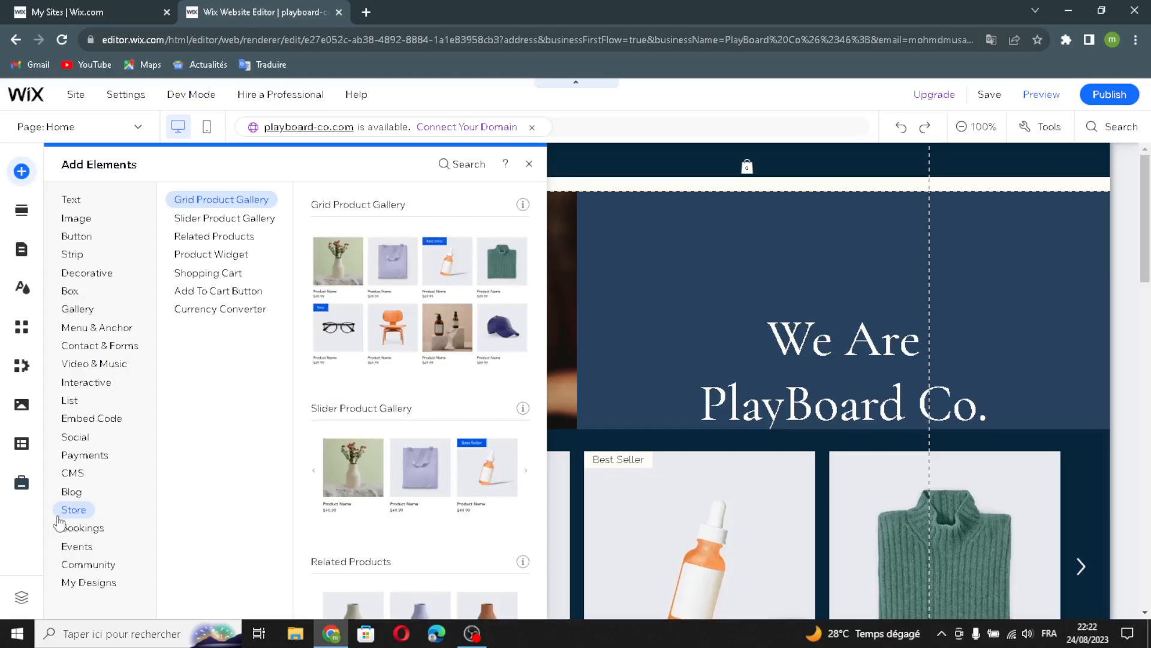
left_click(67, 536)
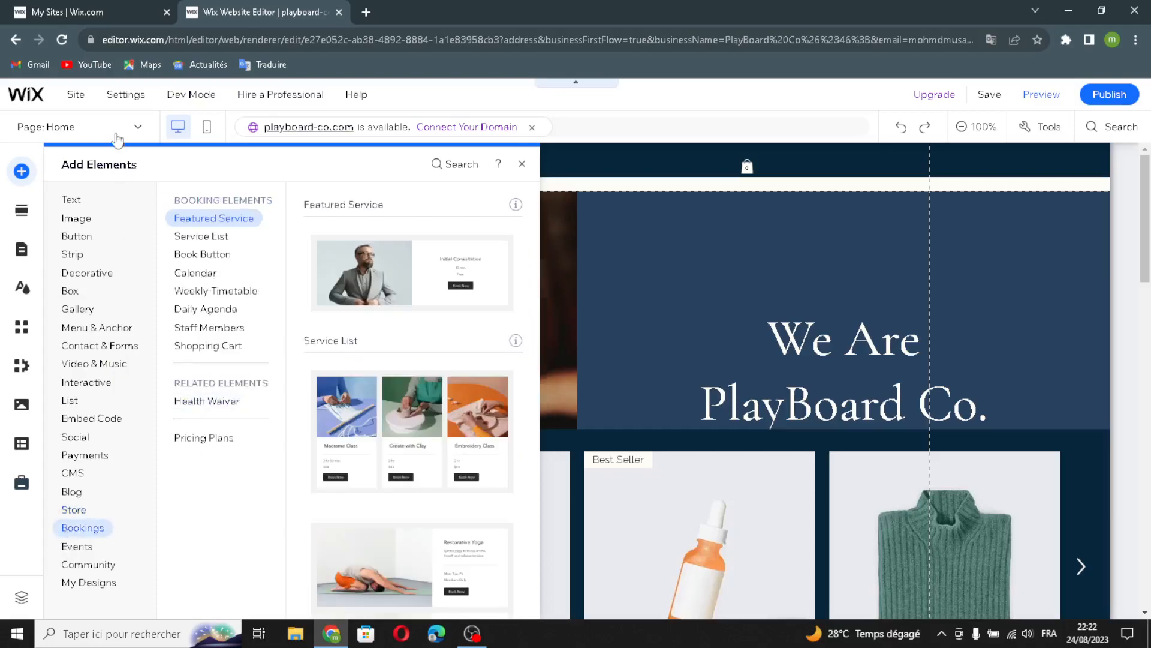
left_click(77, 547)
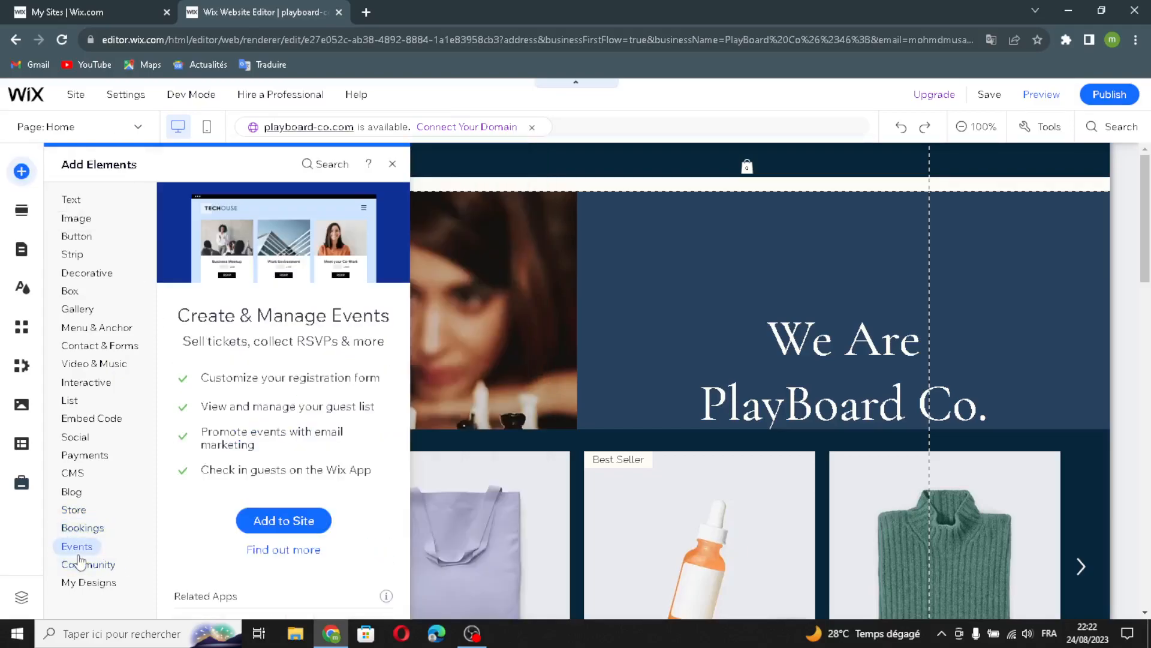
Browse the community elements, covering members, forum, groups and online programs, and view the saved custom designs category.
left_click(81, 564)
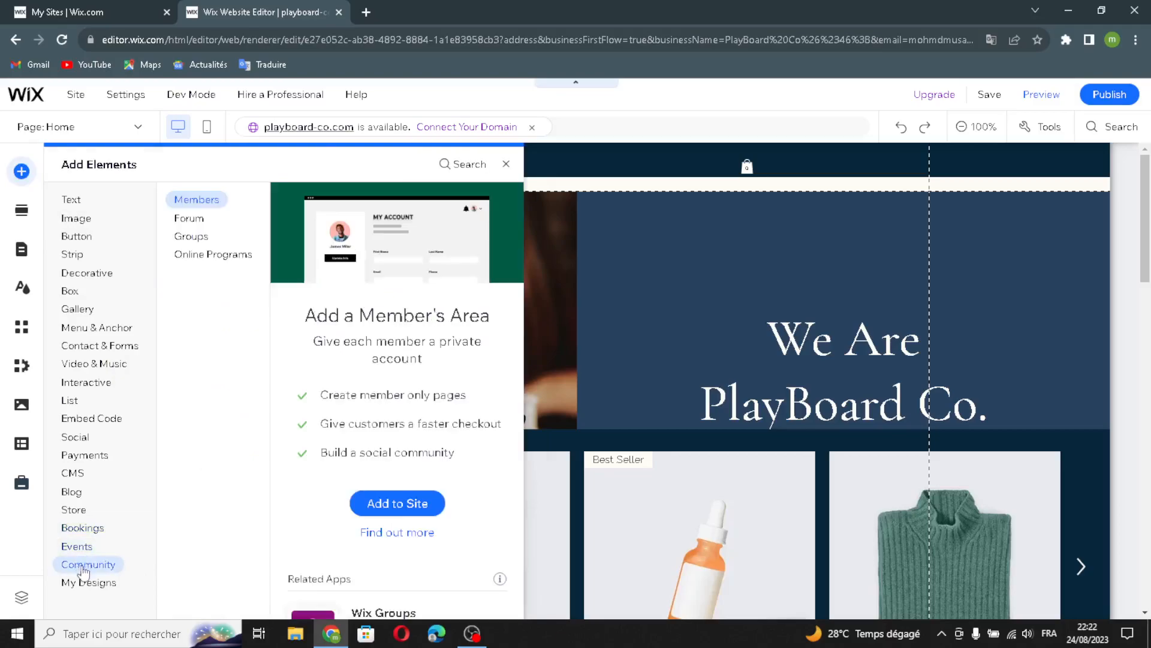
left_click(210, 221)
left_click(200, 240)
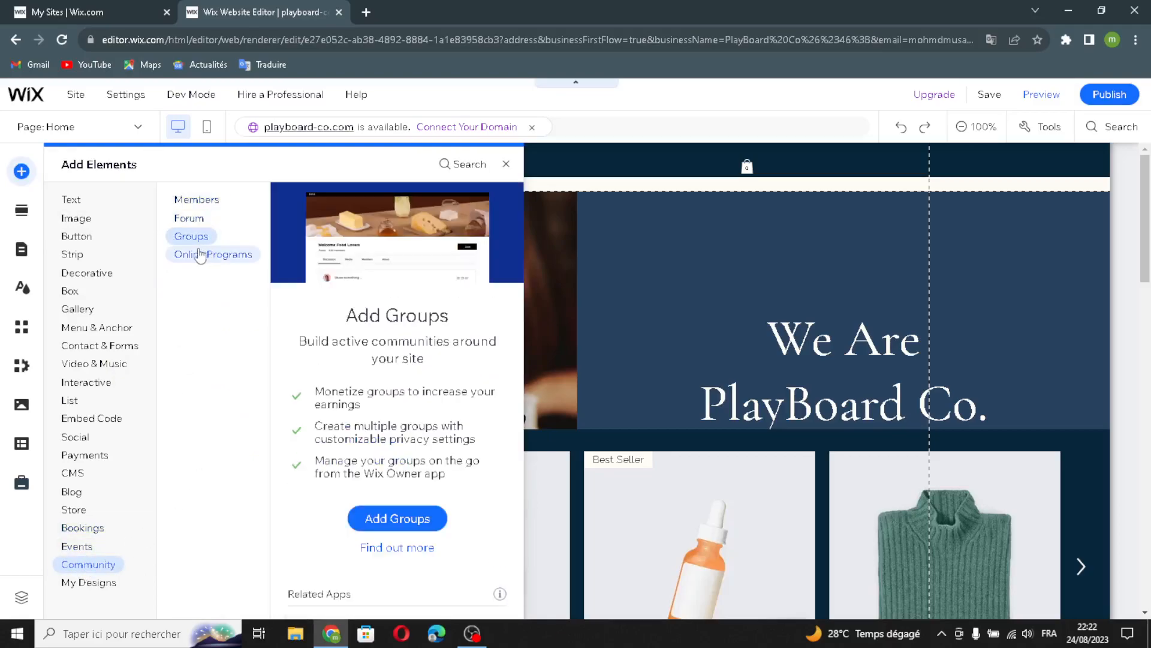
left_click(194, 254)
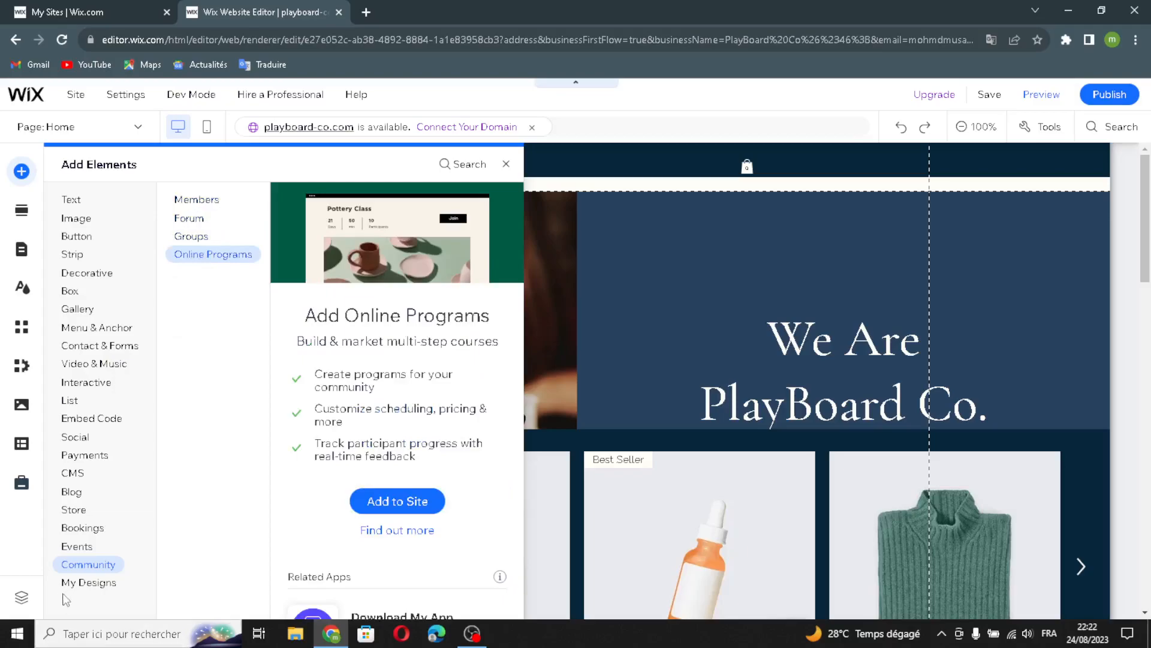
left_click(78, 584)
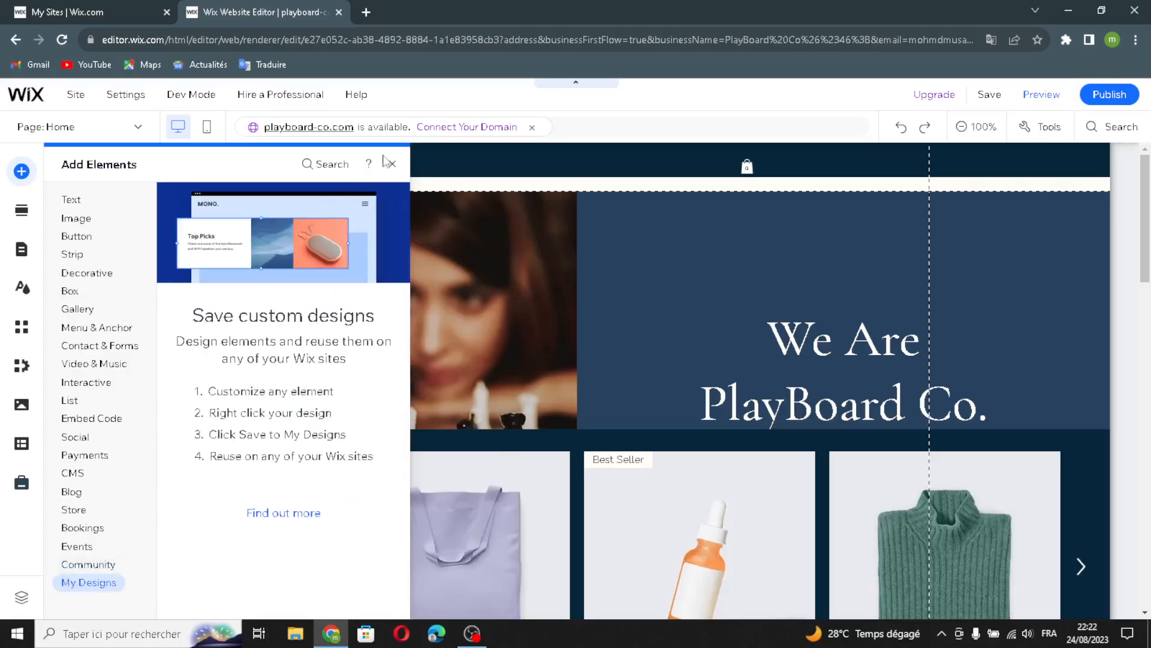
Review the addable sections, the site pages and menu, and the site design options.
left_click(27, 217)
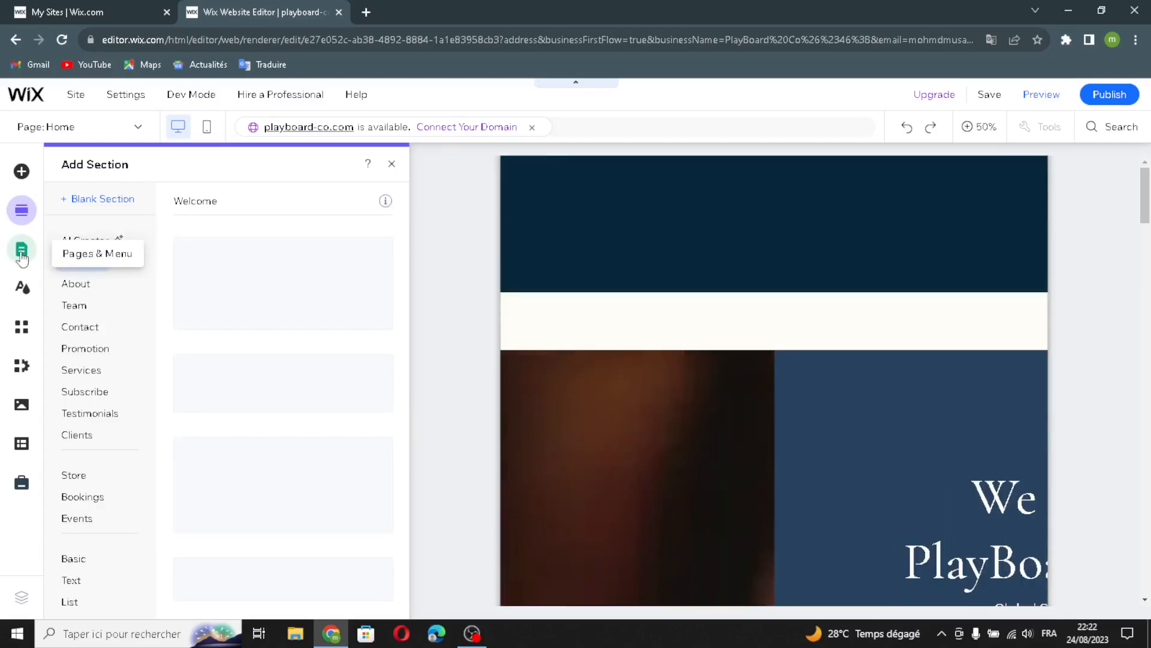
left_click(22, 252)
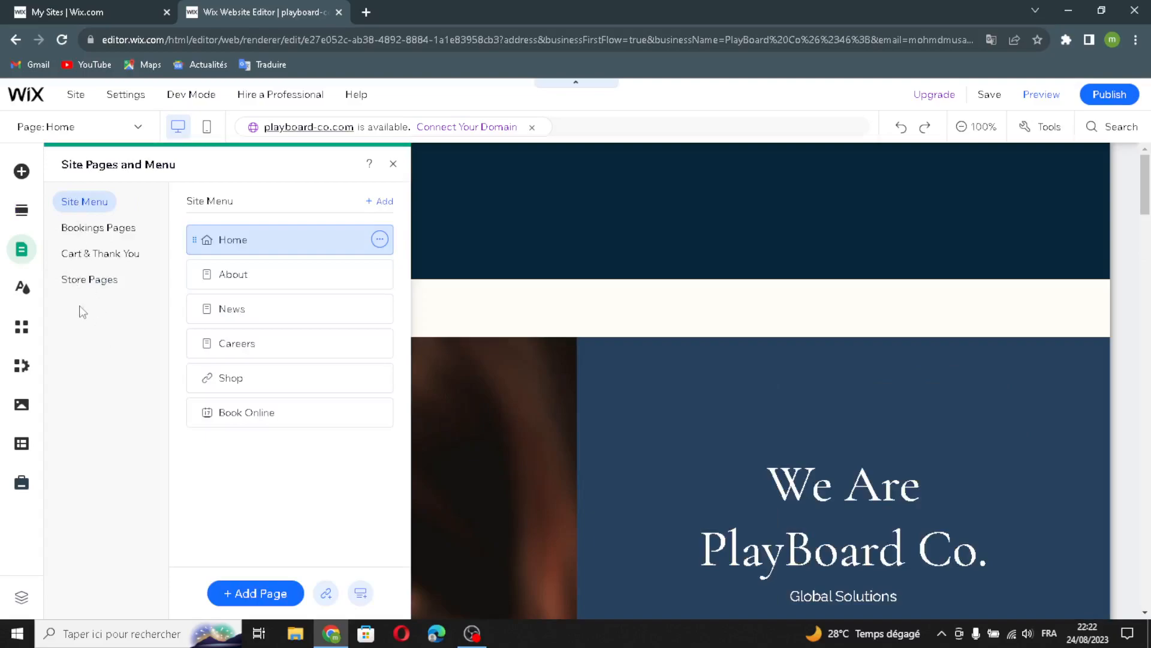
left_click(20, 291)
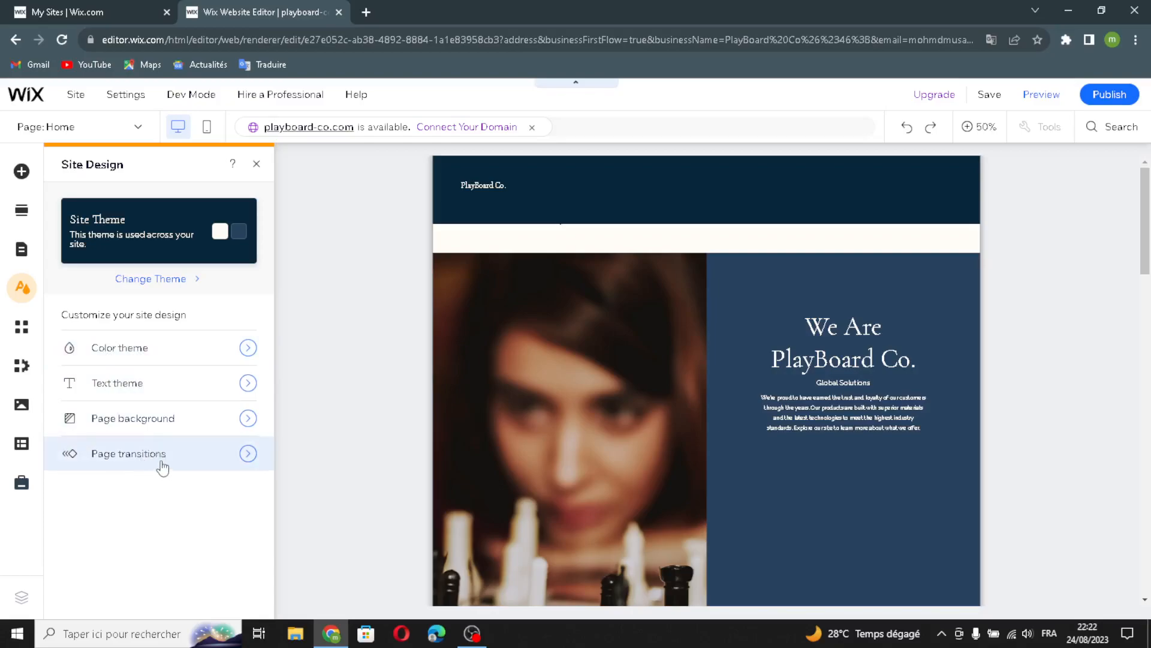
Review the business tools, media, CMS, and marketing and SEO options, and return to the page canvas.
left_click(21, 367)
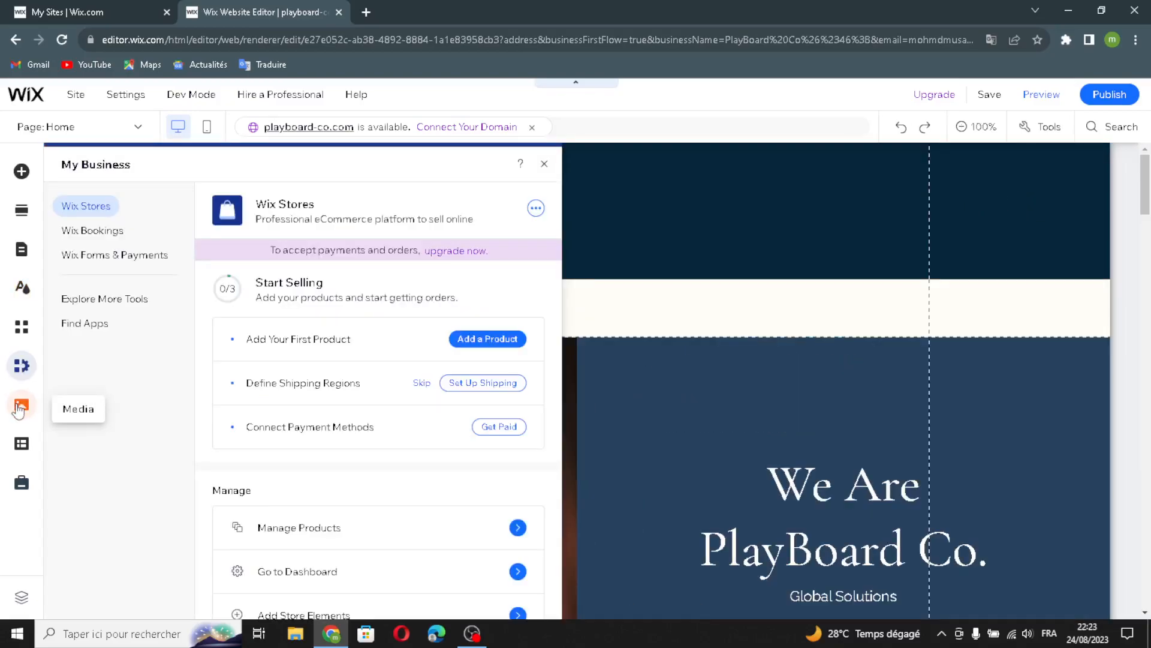
left_click(21, 410)
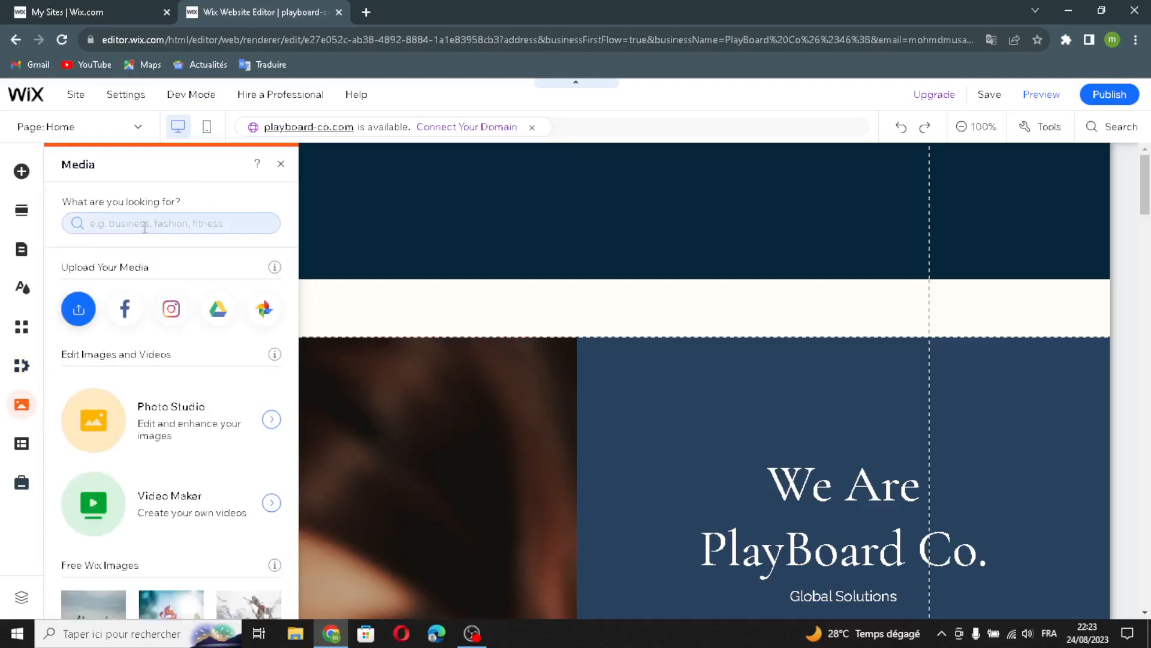
left_click(24, 444)
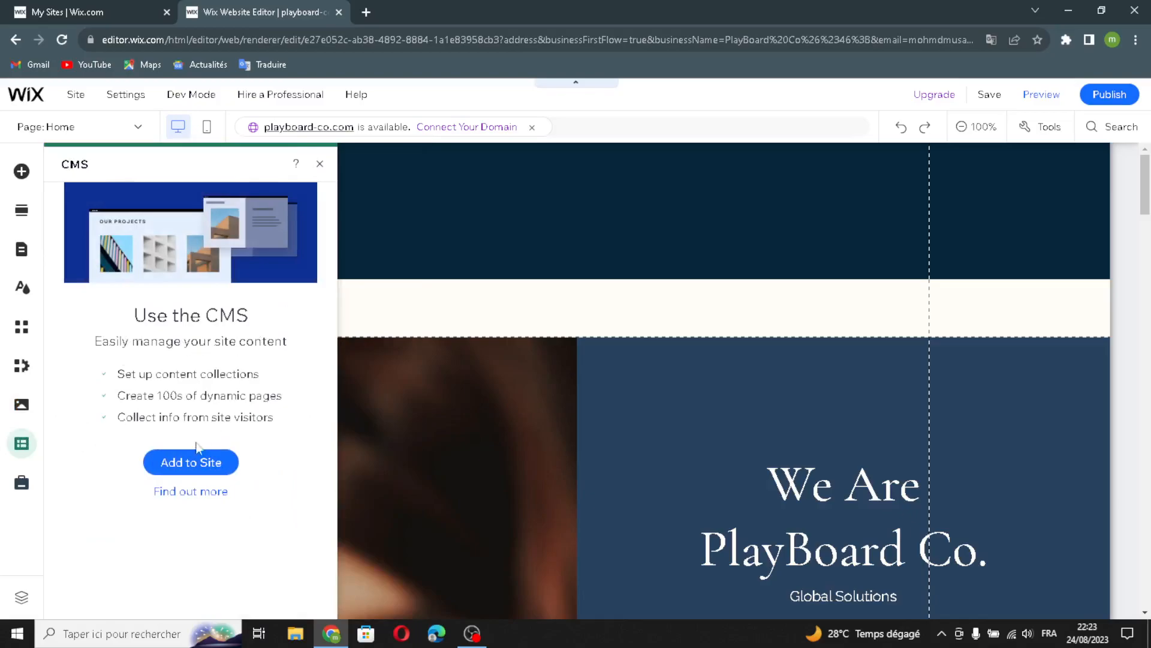
left_click(21, 486)
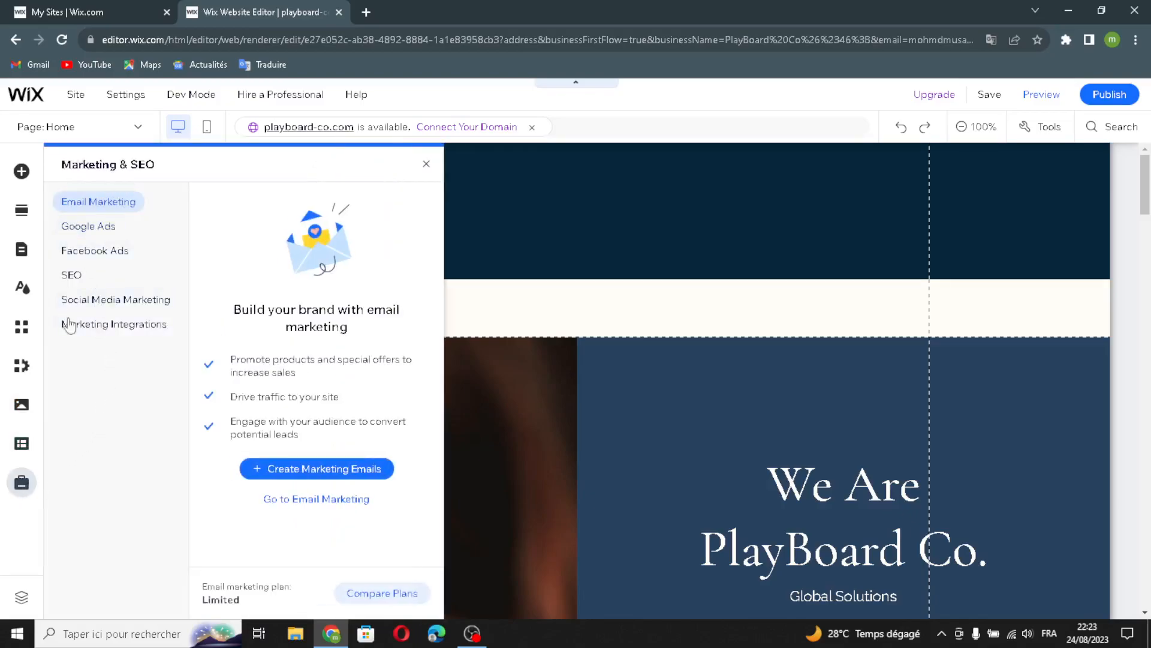
left_click(425, 164)
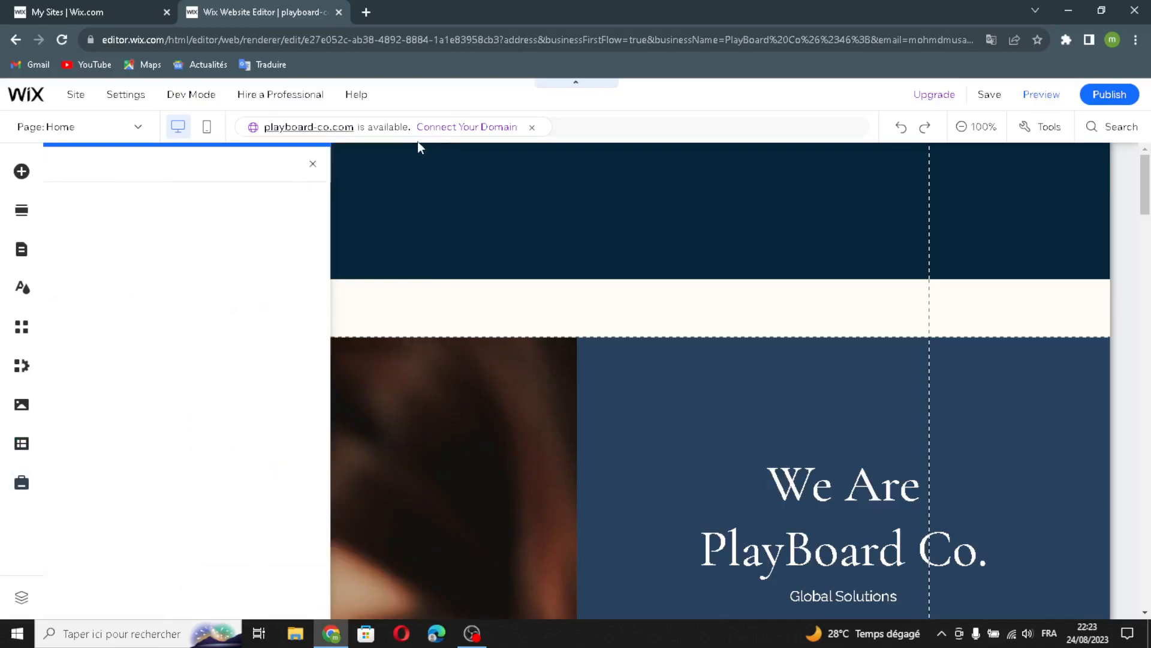
Inspect the editing options of the home page's "We Are PlayBoard Co." section and its column strip, and check the publishing options.
scroll(995, 456, "down", 3)
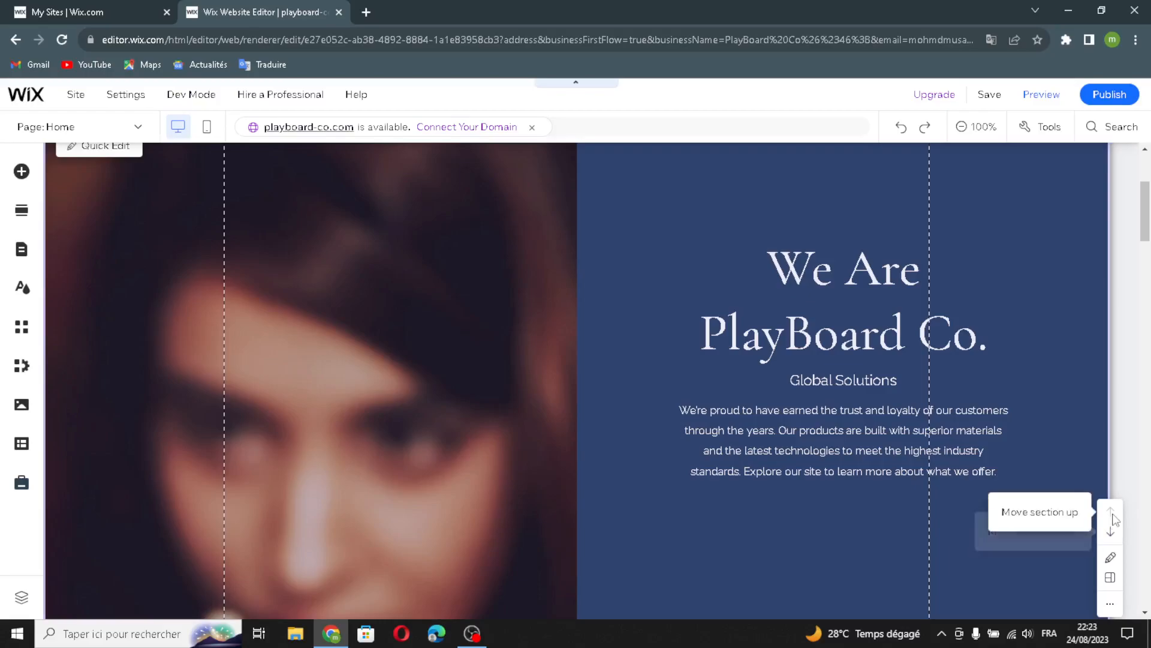
left_click(1102, 572)
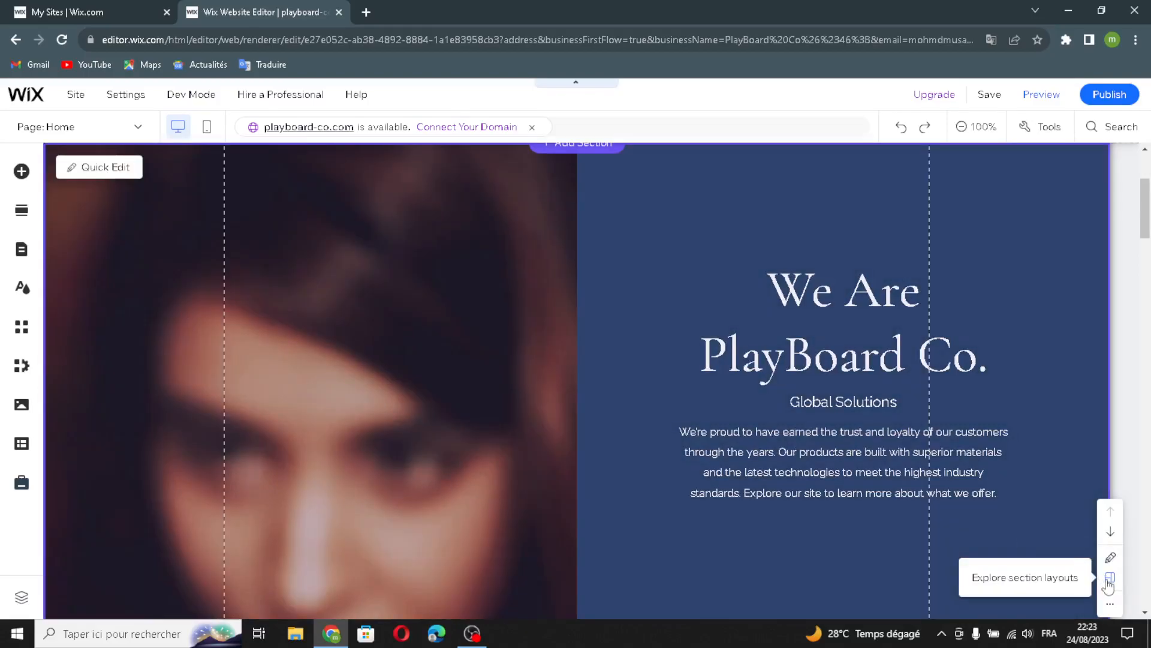
left_click(1110, 605)
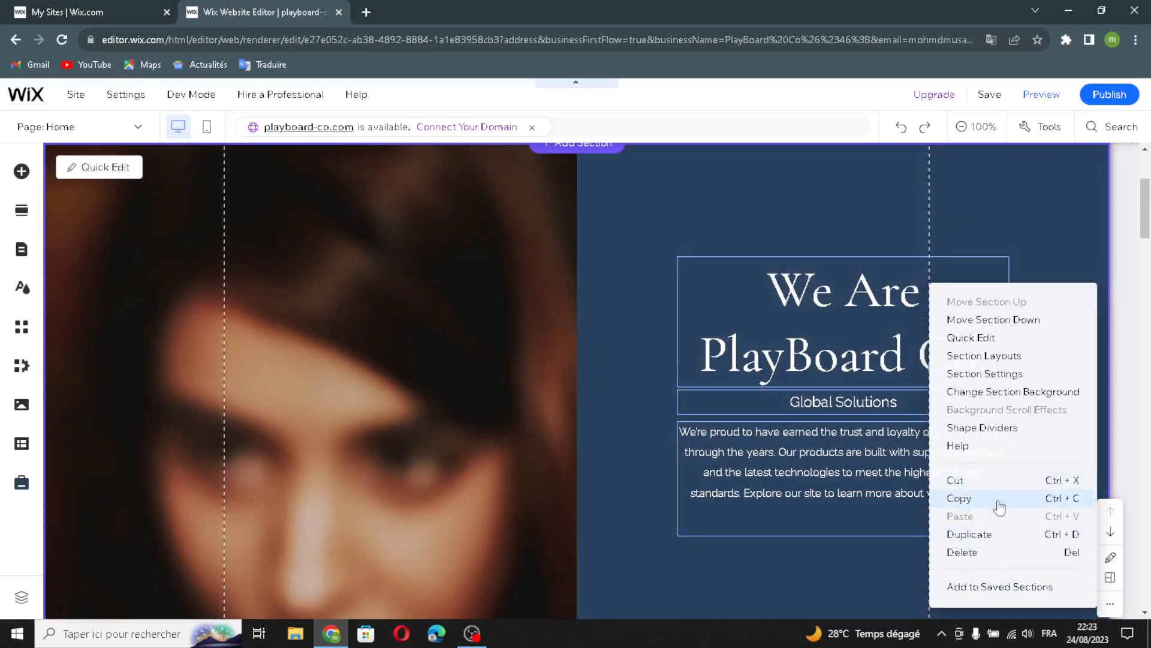
left_click(680, 175)
left_click(885, 249)
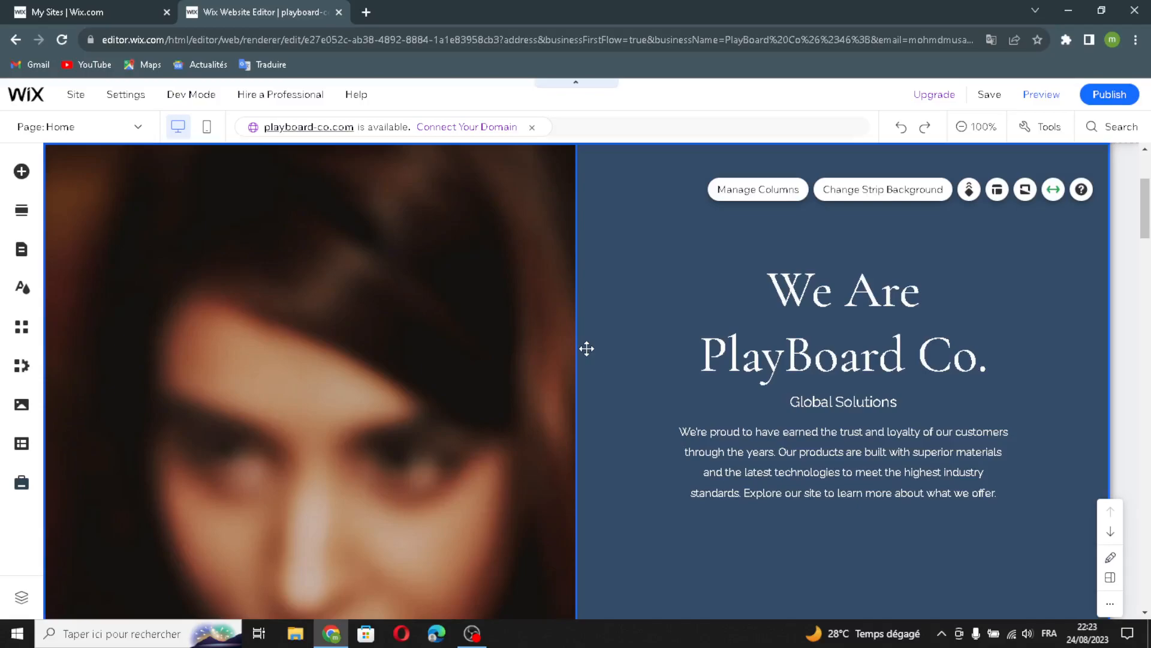
mouse_move(1103, 102)
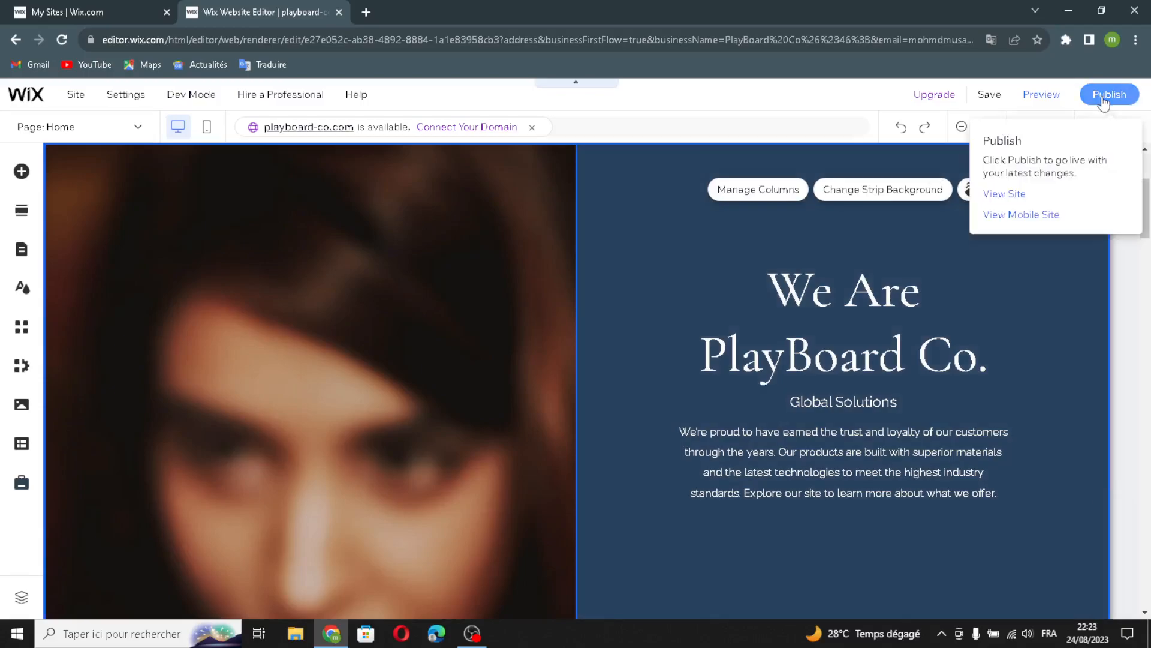